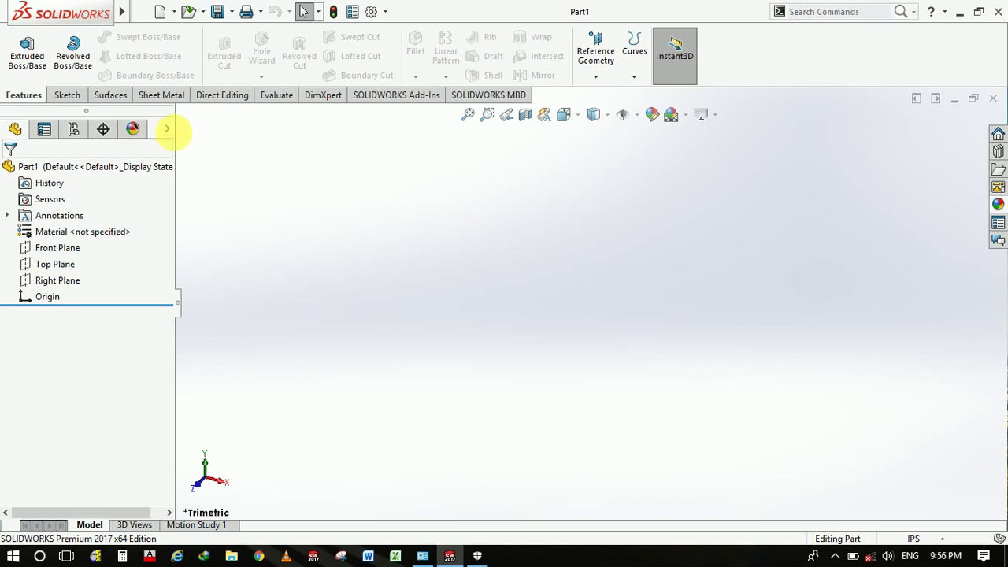
# - Start a new sketch on the Front Plane
pyautogui.click(69, 96)
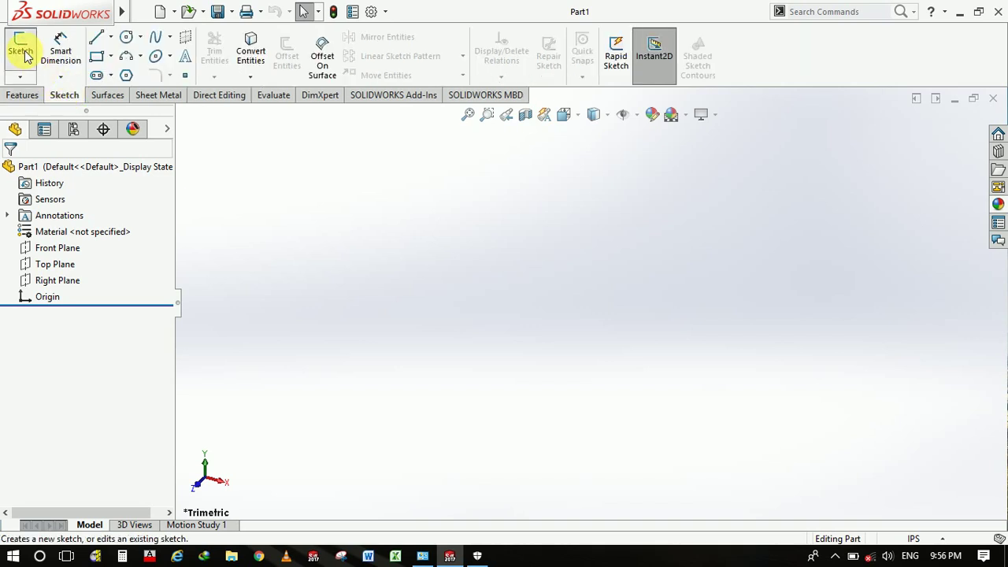
pyautogui.click(35, 64)
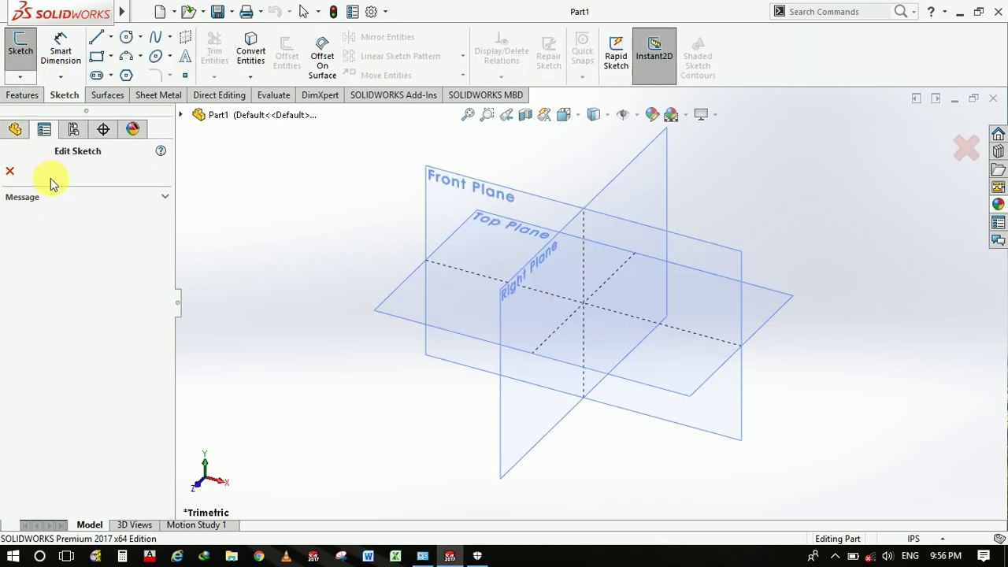
pyautogui.click(438, 173)
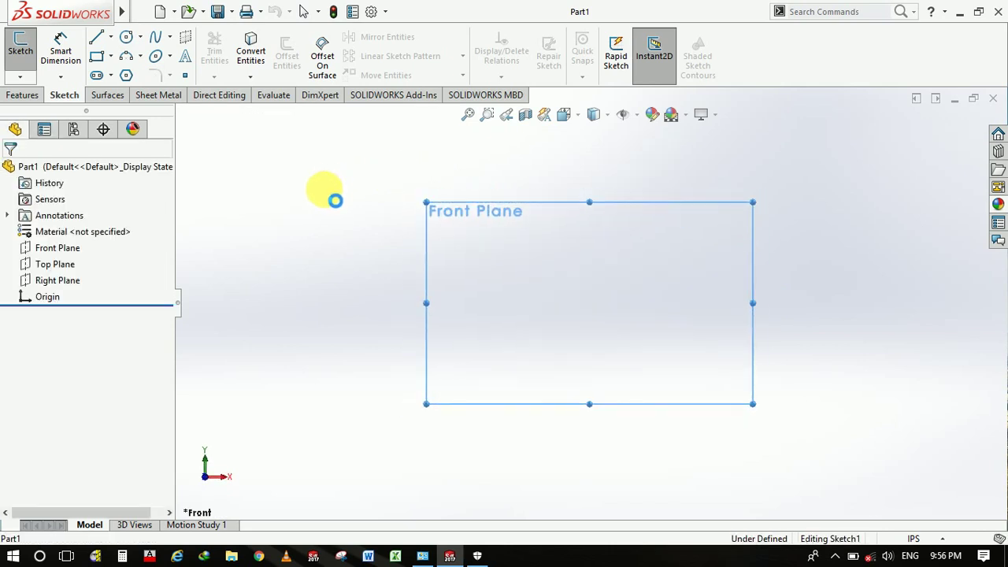
# - Draw three connected lines from the origin: up, across the top, then a shorter drop
pyautogui.click(96, 37)
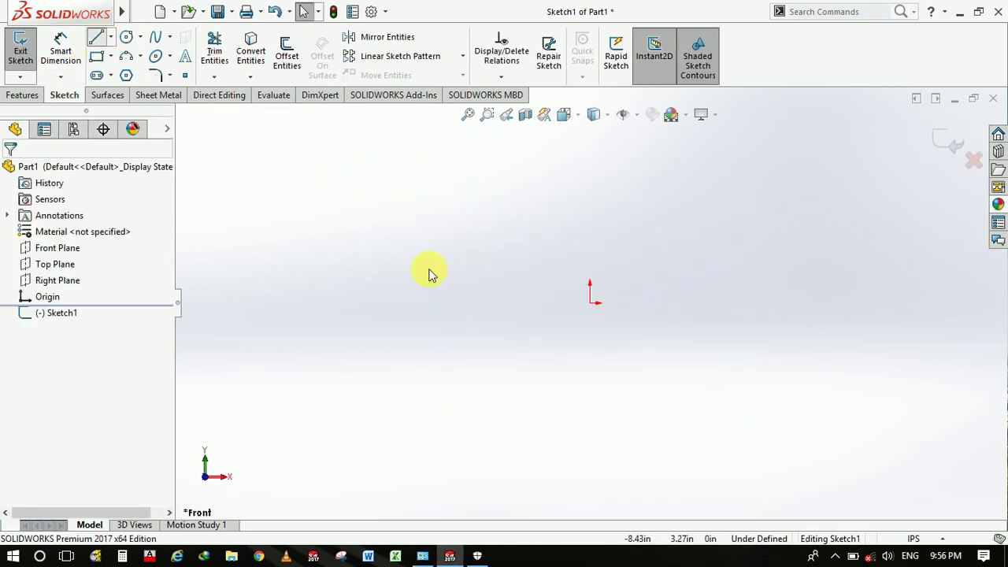
pyautogui.click(590, 302)
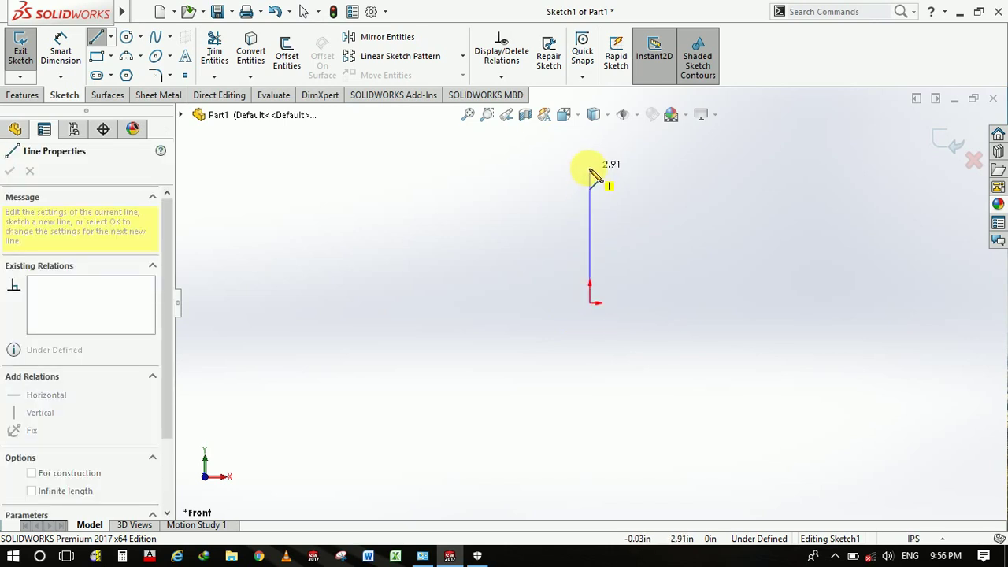
pyautogui.doubleClick(590, 159)
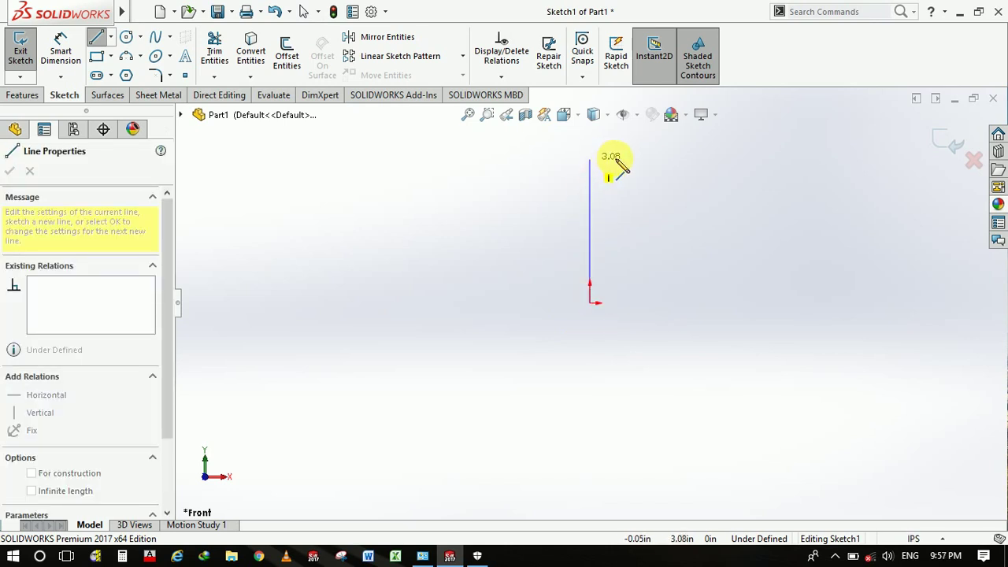
pyautogui.click(685, 159)
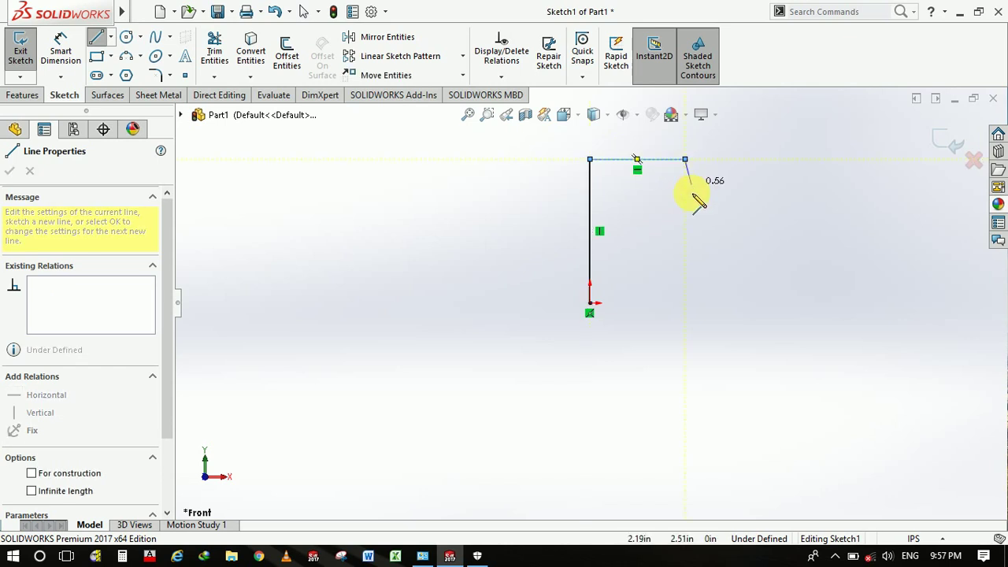
pyautogui.click(685, 241)
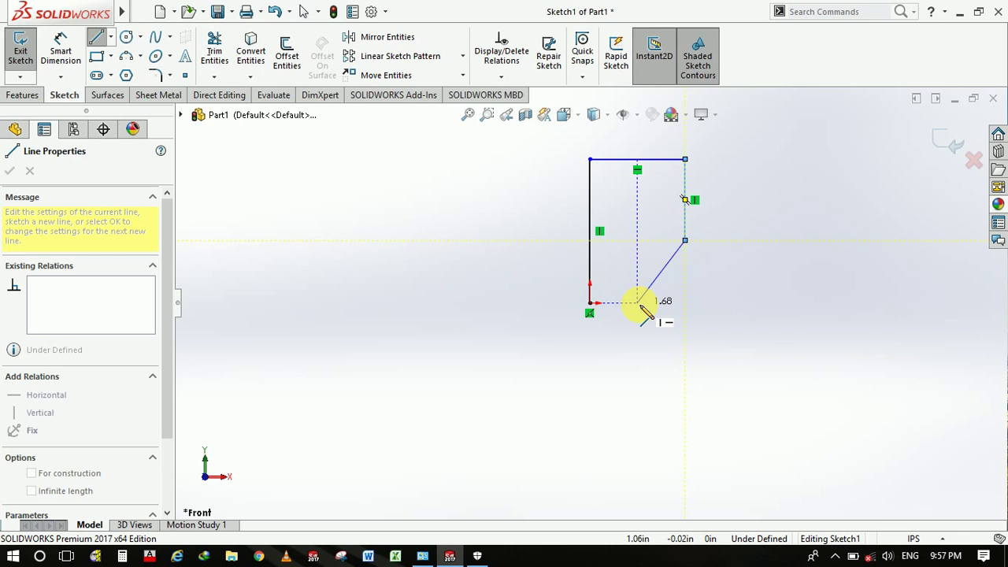
pyautogui.press('Escape')
pyautogui.press('Escape')
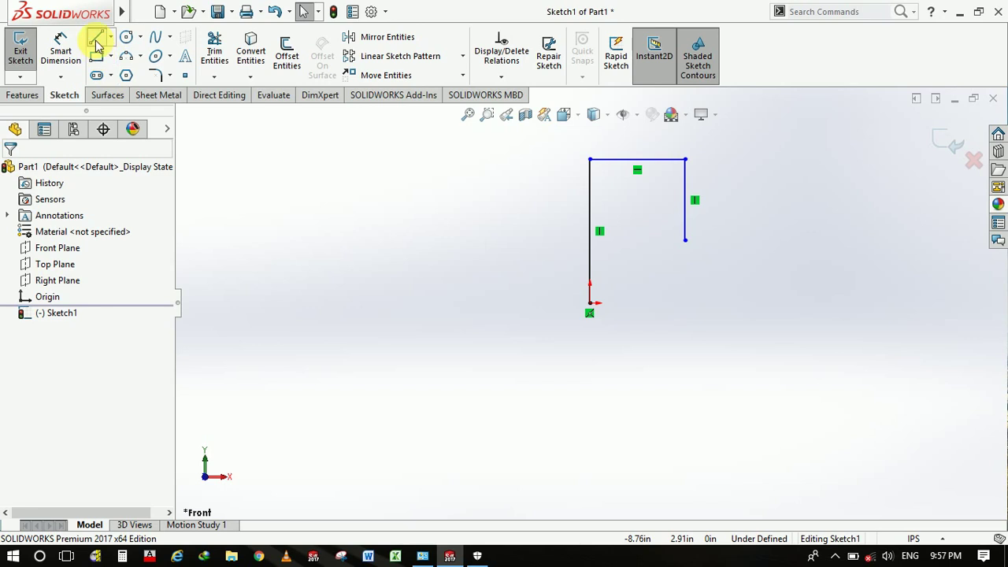
pyautogui.click(97, 37)
# - Draw a tall vertical line left of the first outline with a short top line
pyautogui.click(315, 355)
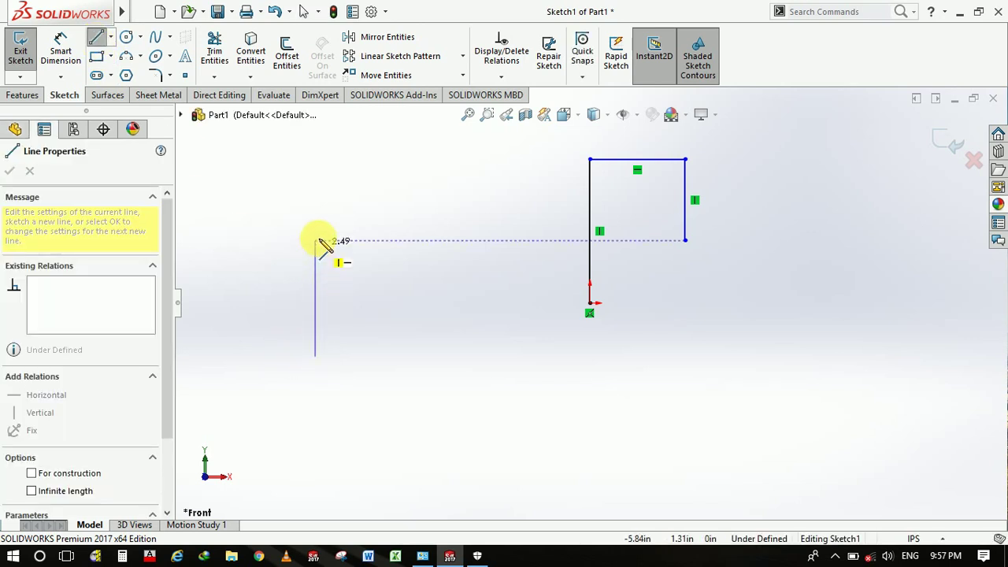
pyautogui.click(315, 216)
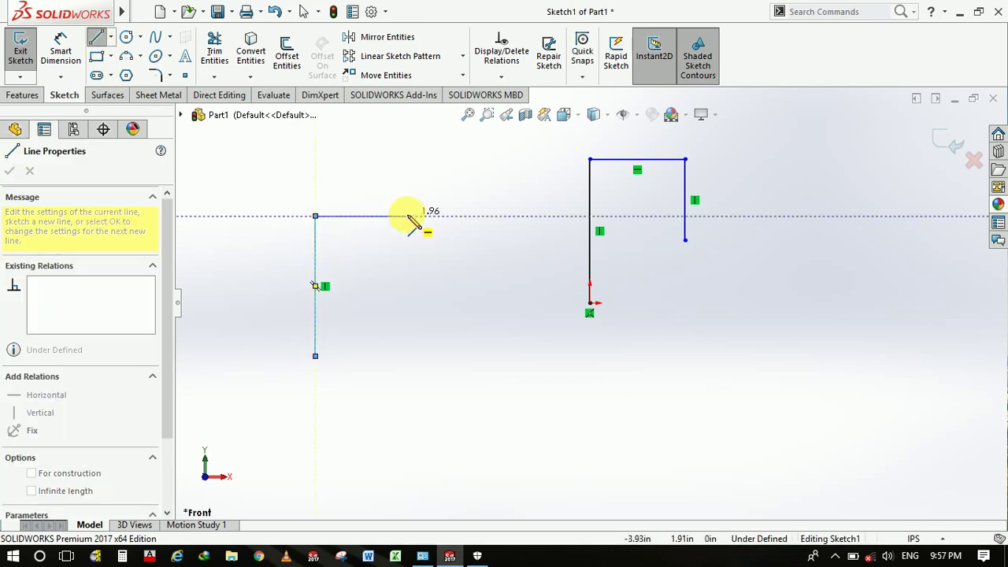
pyautogui.click(406, 216)
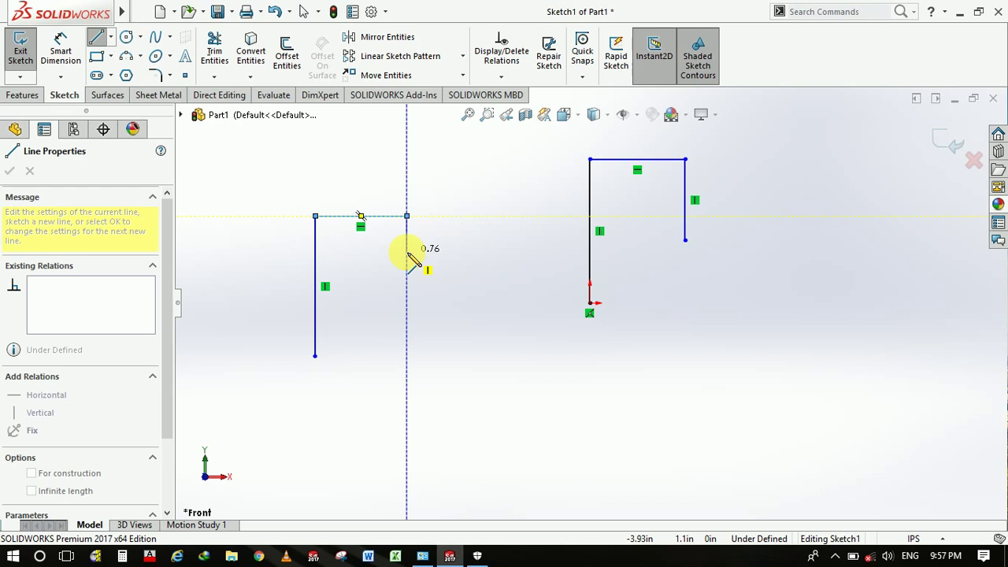
pyautogui.press('Escape')
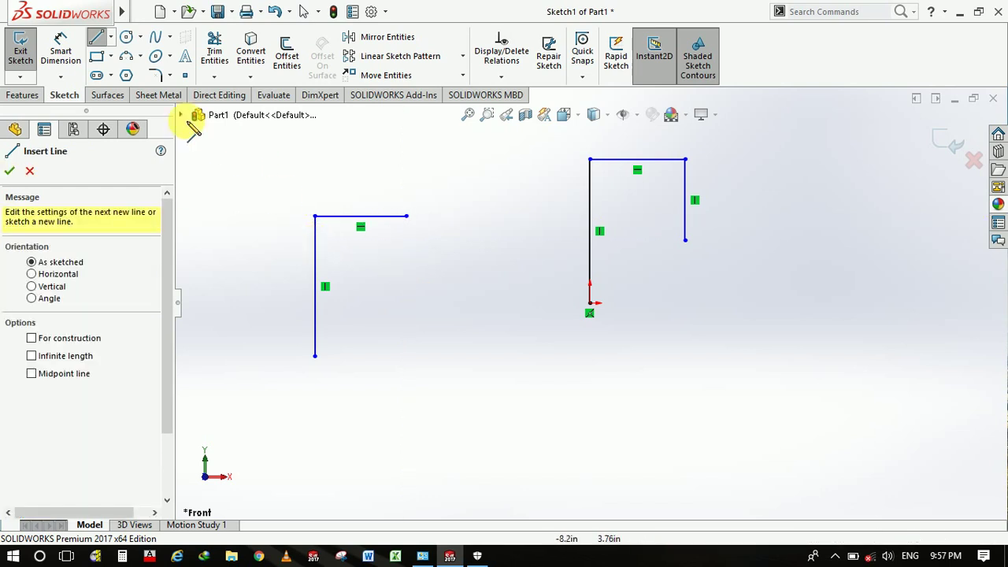
# - Add a bottom line and a right-side upright from the vertical line's lower end
pyautogui.moveTo(314, 355); pyautogui.dragTo(445, 359)
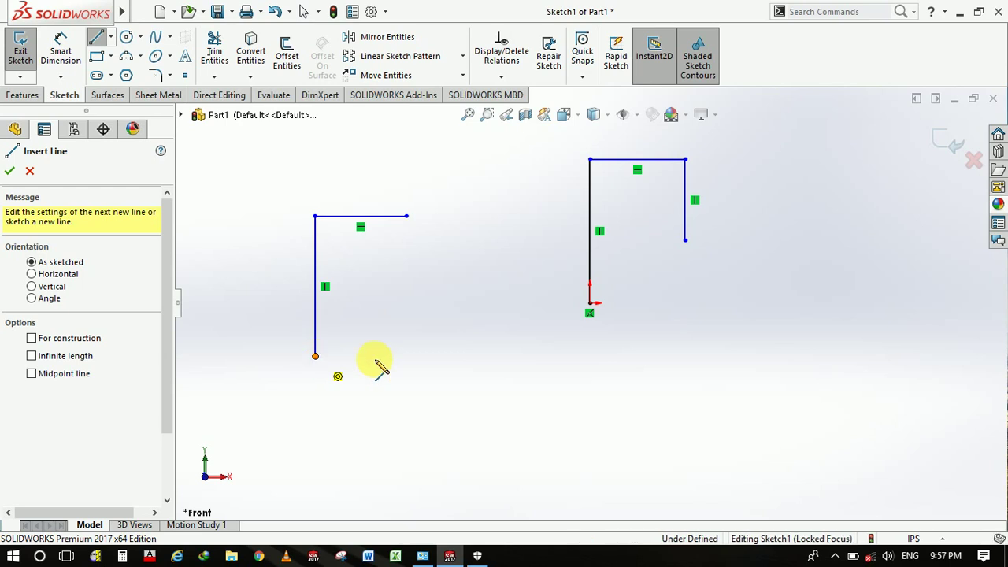
pyautogui.click(452, 356)
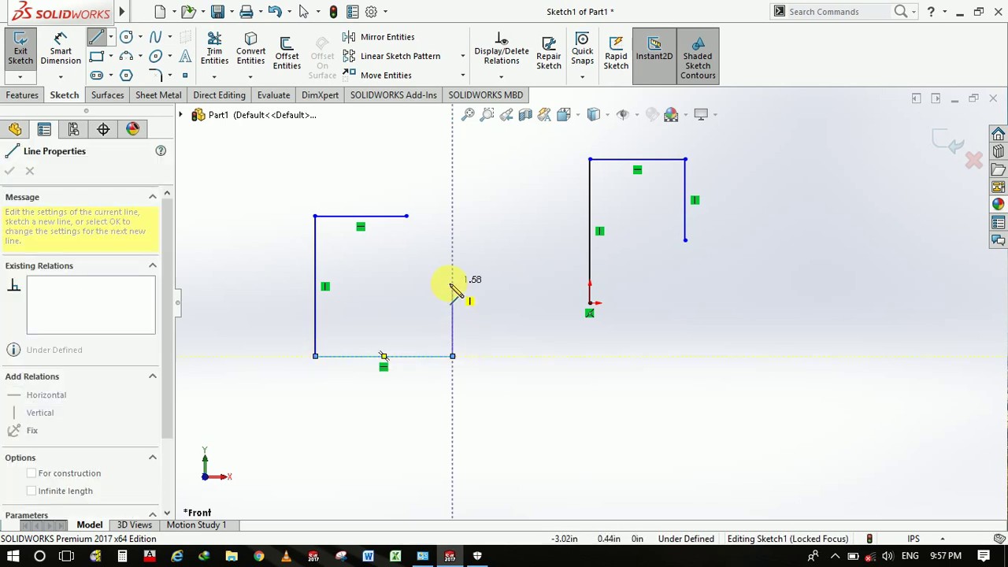
pyautogui.click(452, 278)
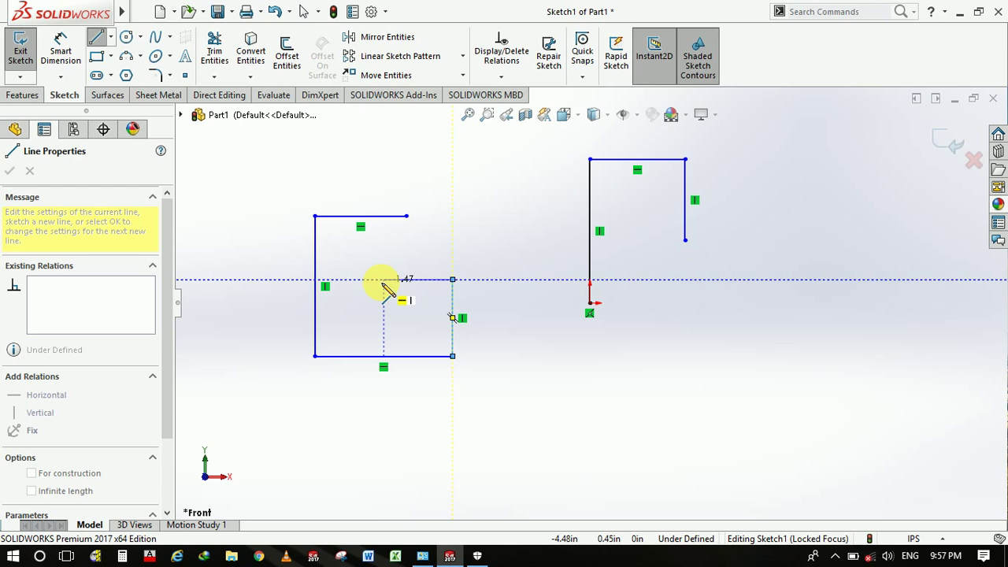
pyautogui.press('Escape')
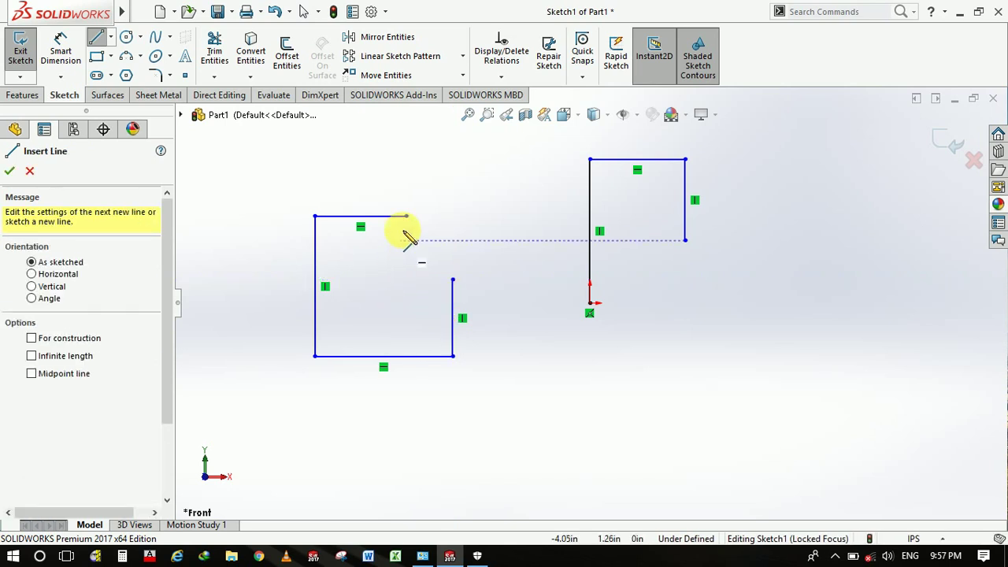
# - Add a raised square notch above the short top line's end
pyautogui.click(406, 216)
pyautogui.click(406, 138)
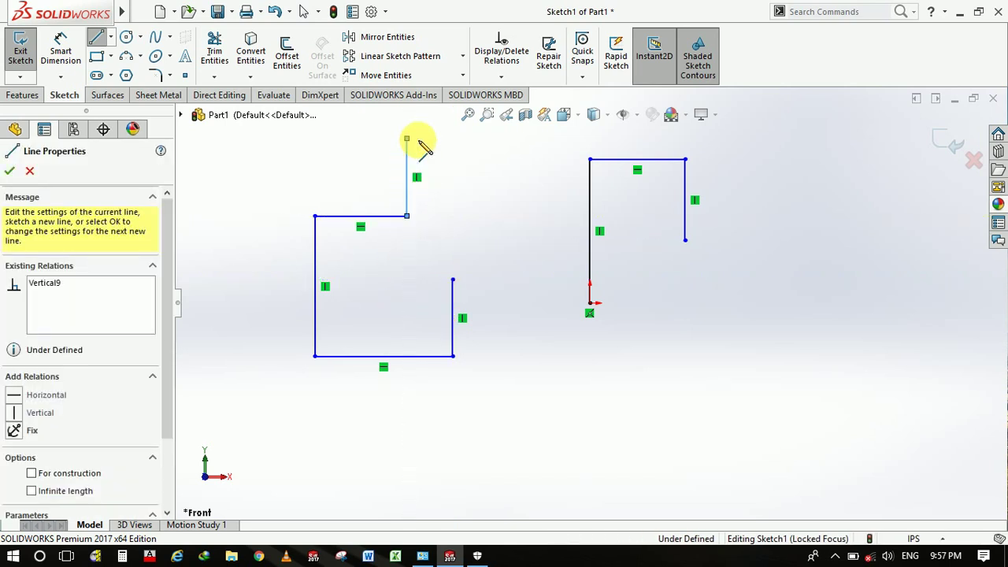
pyautogui.click(473, 139)
pyautogui.click(473, 229)
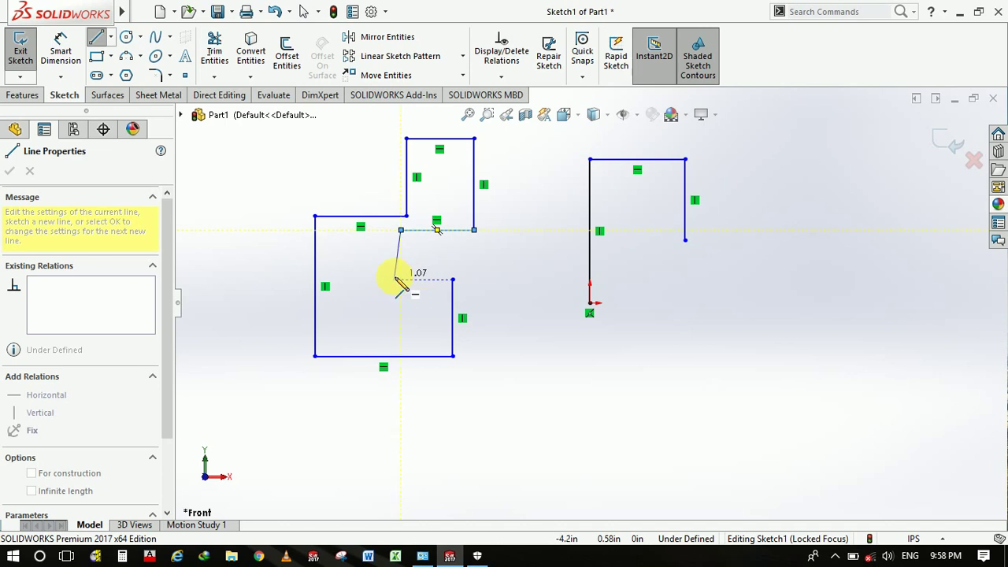
pyautogui.press('Escape')
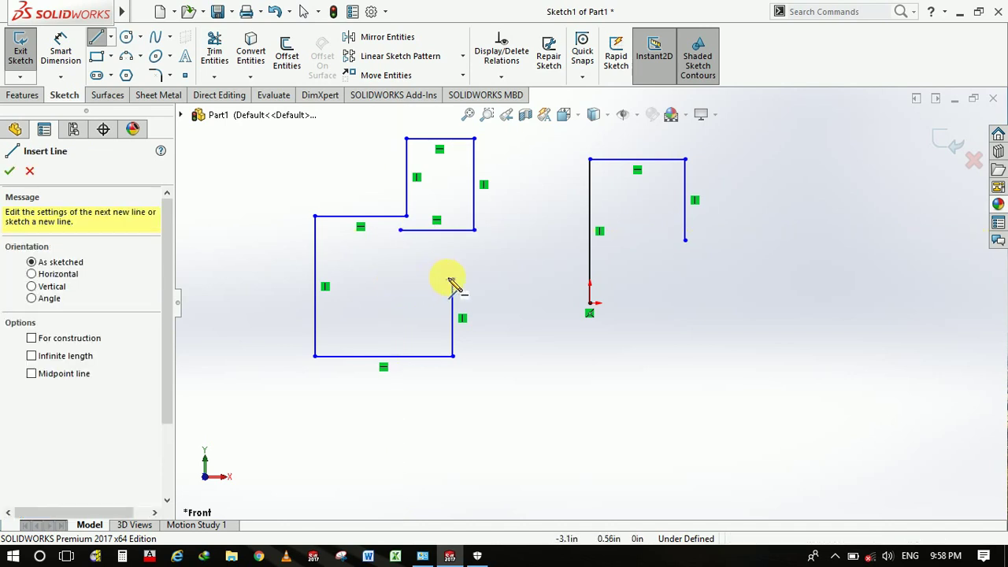
# - Extend a horizontal step from the right upright's top, ending in a downward line
pyautogui.click(452, 279)
pyautogui.click(522, 279)
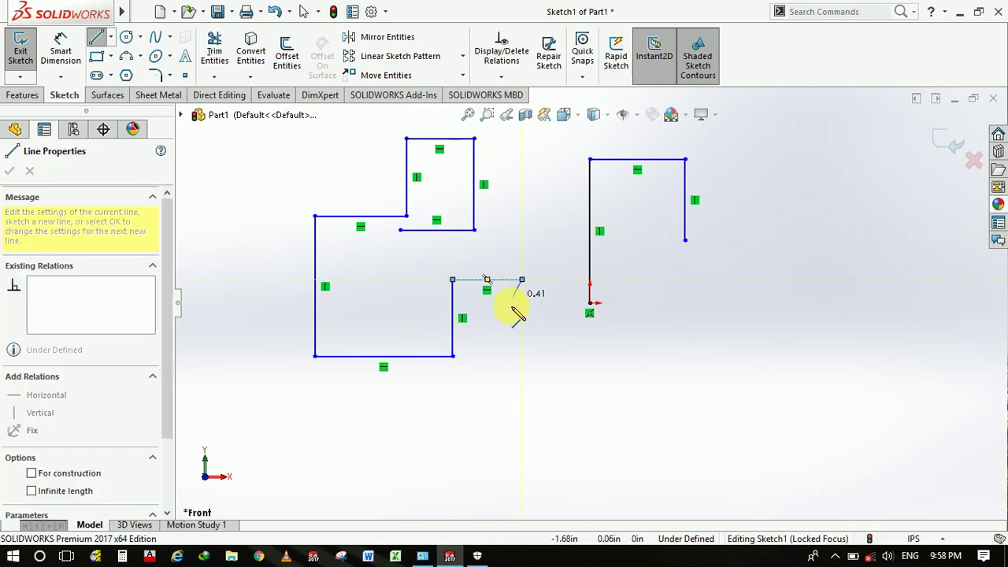
pyautogui.click(522, 385)
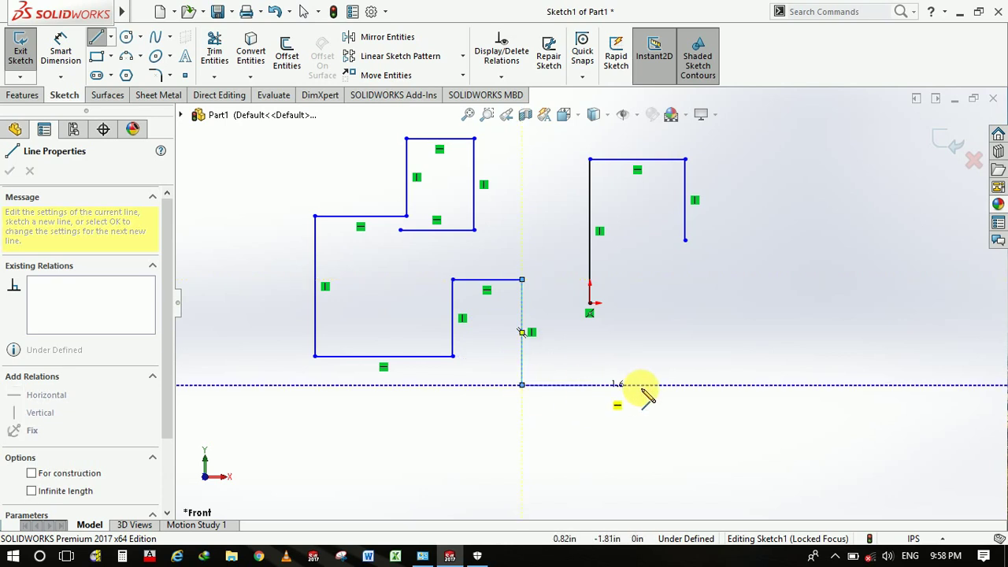
pyautogui.press('Escape')
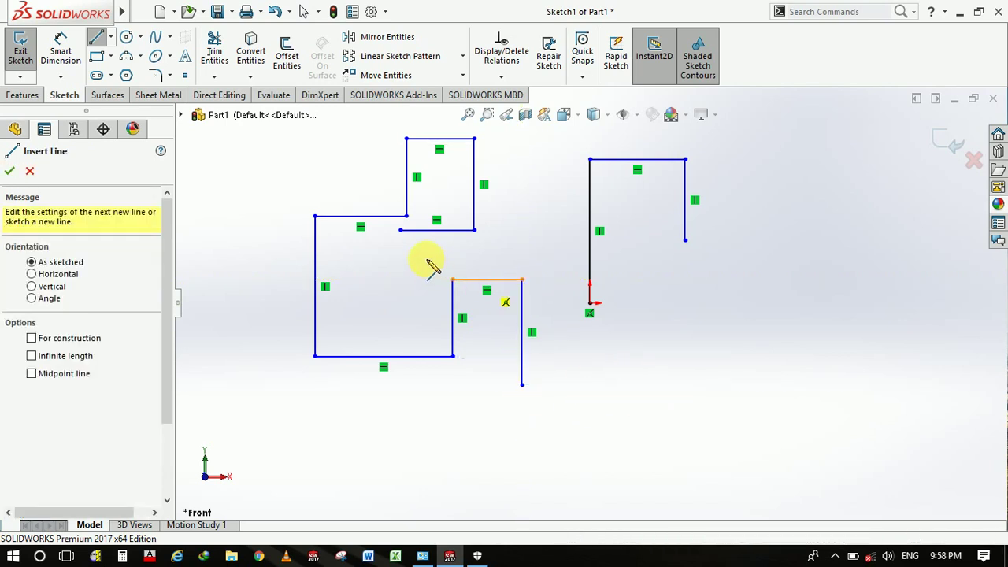
# - Abandon an extra vertical line at the notch's lower corner and exit the Line tool
pyautogui.click(403, 257)
pyautogui.click(401, 230)
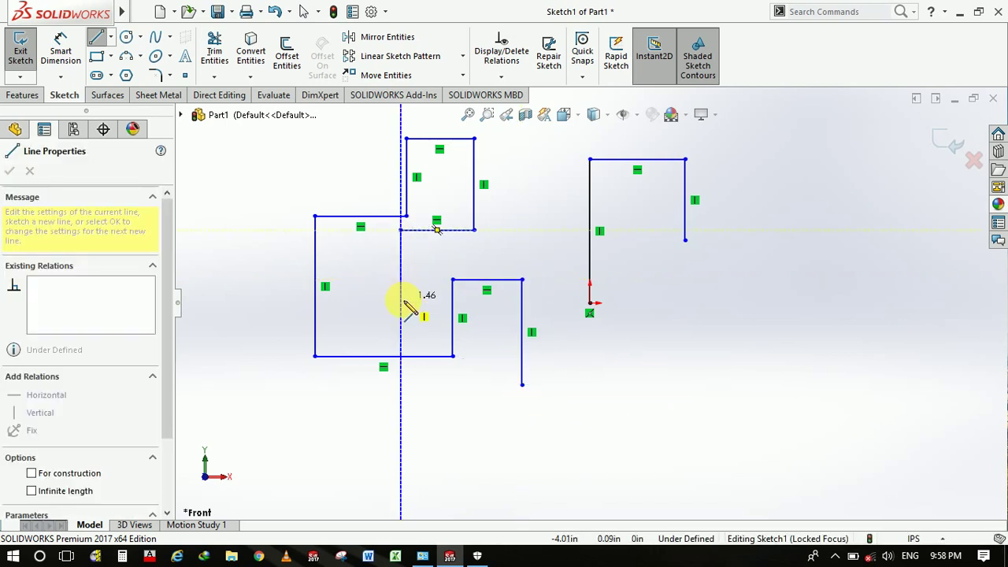
pyautogui.click(401, 302)
pyautogui.press('Escape')
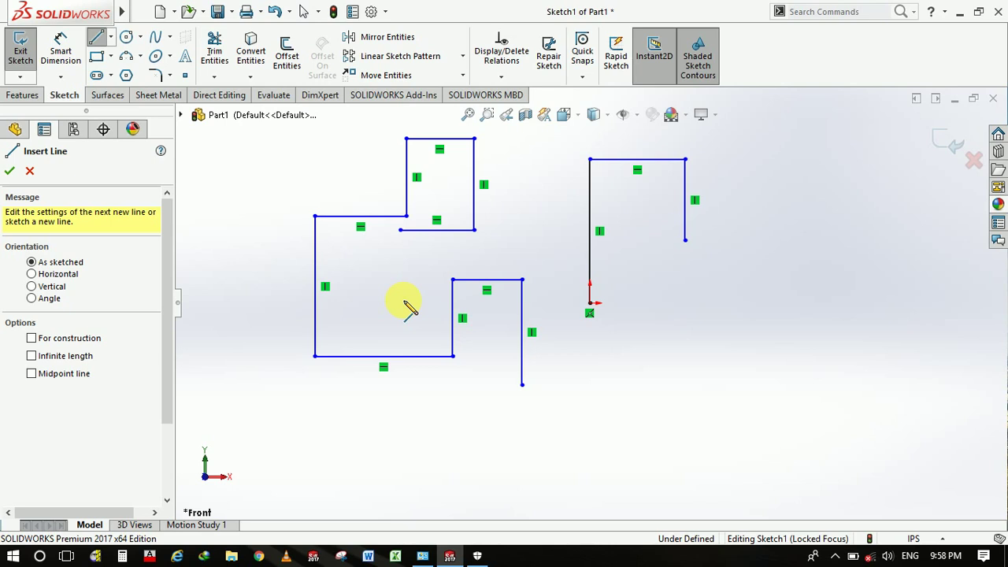
pyautogui.press('z')
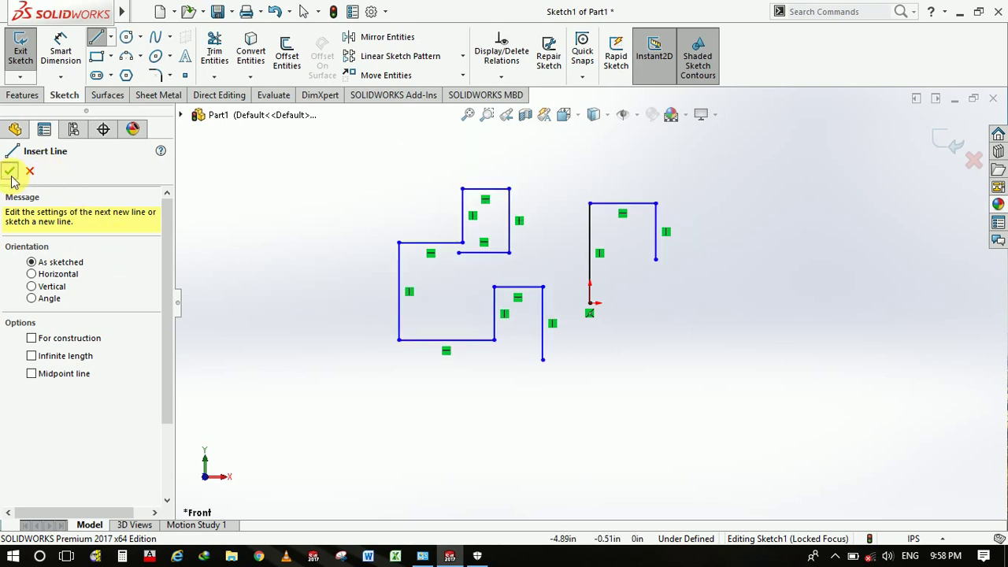
pyautogui.click(11, 171)
pyautogui.press('z')
pyautogui.scroll(-1, 599, 385)
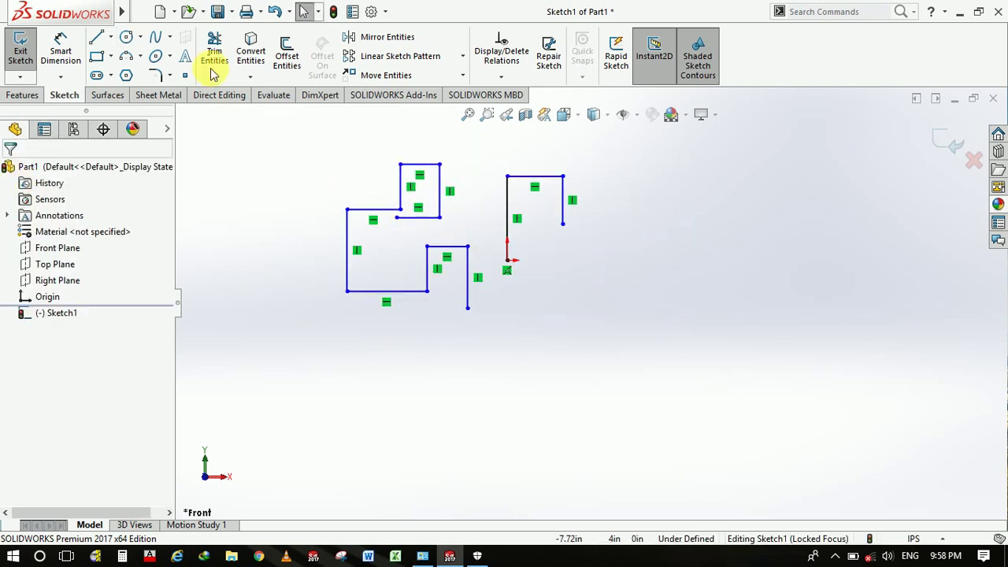
# - Draw a horizontal line below the outlines, then cancel an attempted arc from it
pyautogui.click(96, 37)
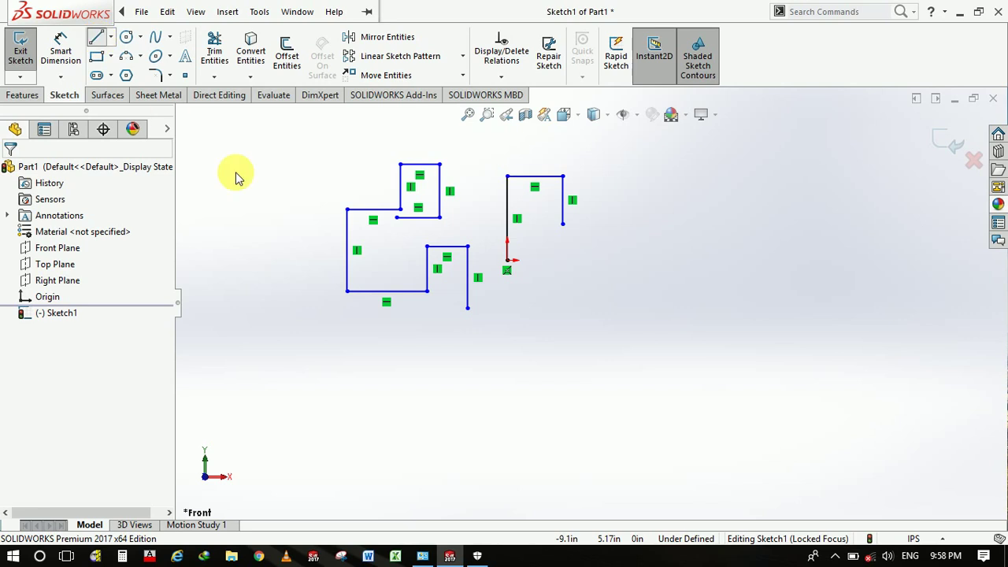
pyautogui.click(493, 405)
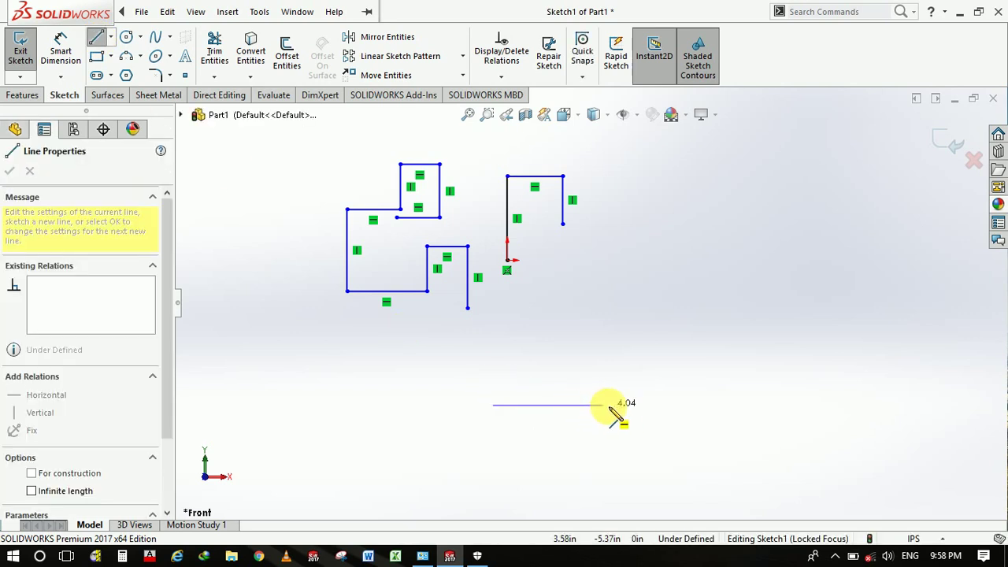
pyautogui.click(658, 406)
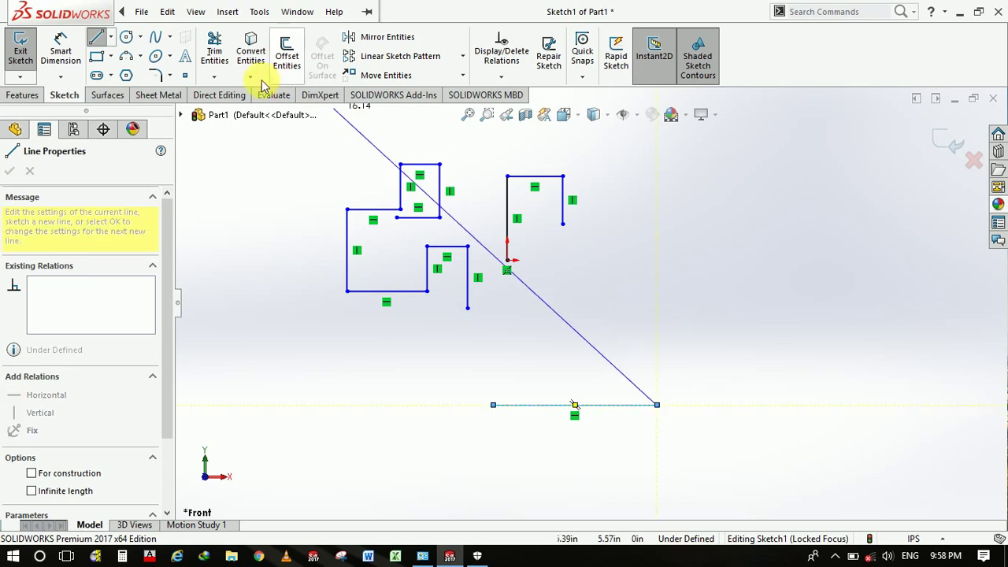
pyautogui.click(129, 59)
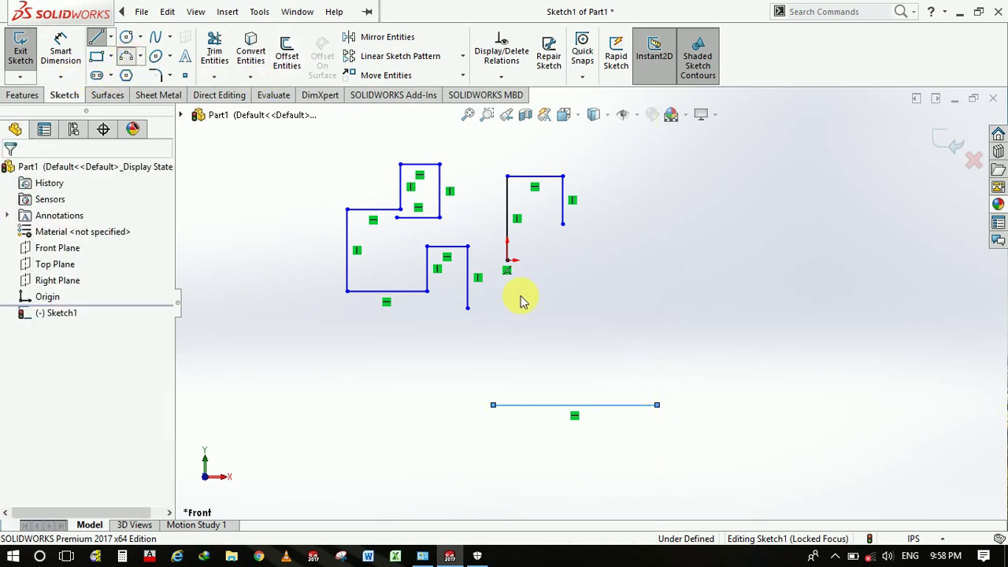
pyautogui.moveTo(493, 404)
pyautogui.mouseDown()
pyautogui.moveTo(679, 409)
pyautogui.moveTo(657, 405)
pyautogui.mouseUp()
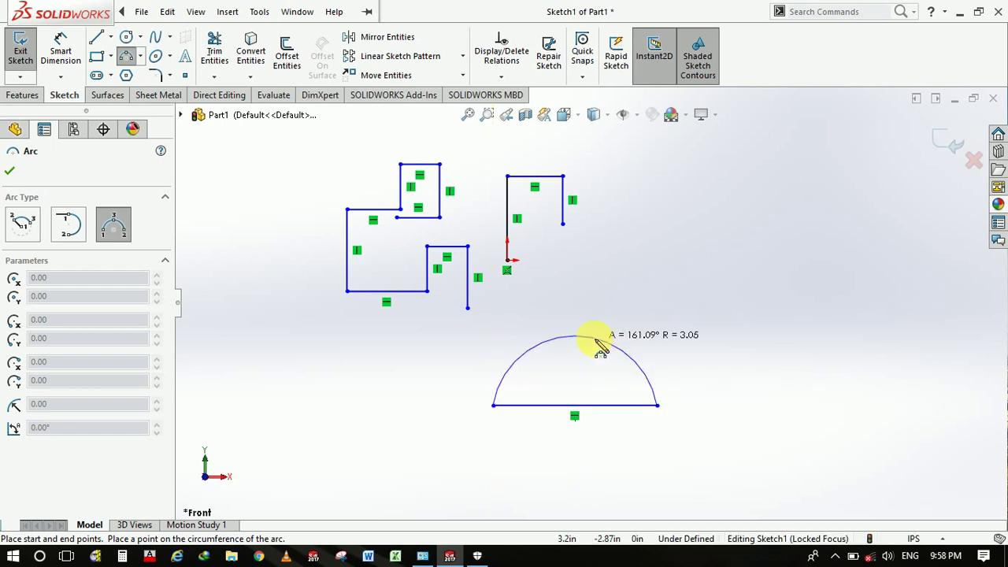
pyautogui.press('Escape')
# - Draw a second horizontal line further to the right
pyautogui.click(96, 37)
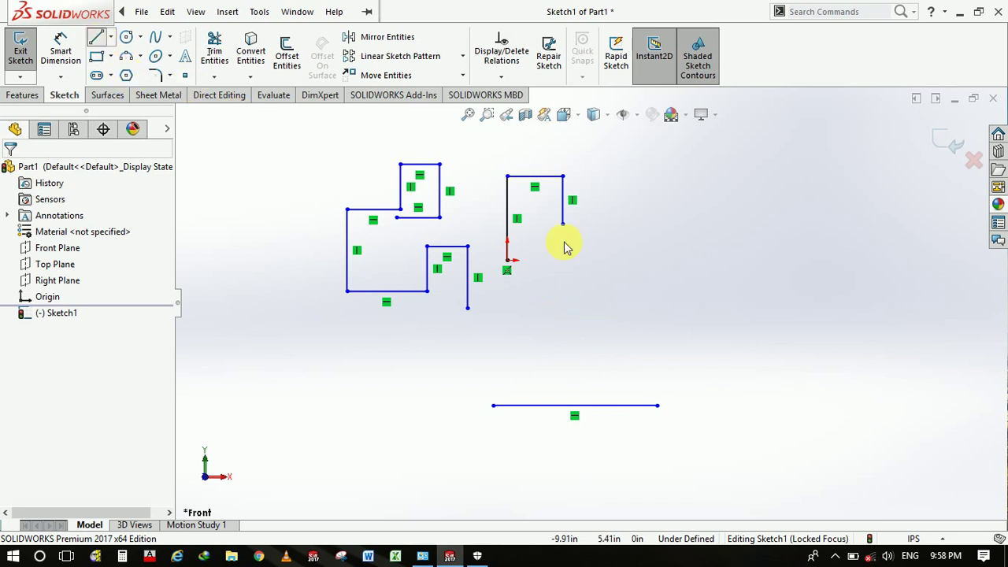
pyautogui.click(690, 336)
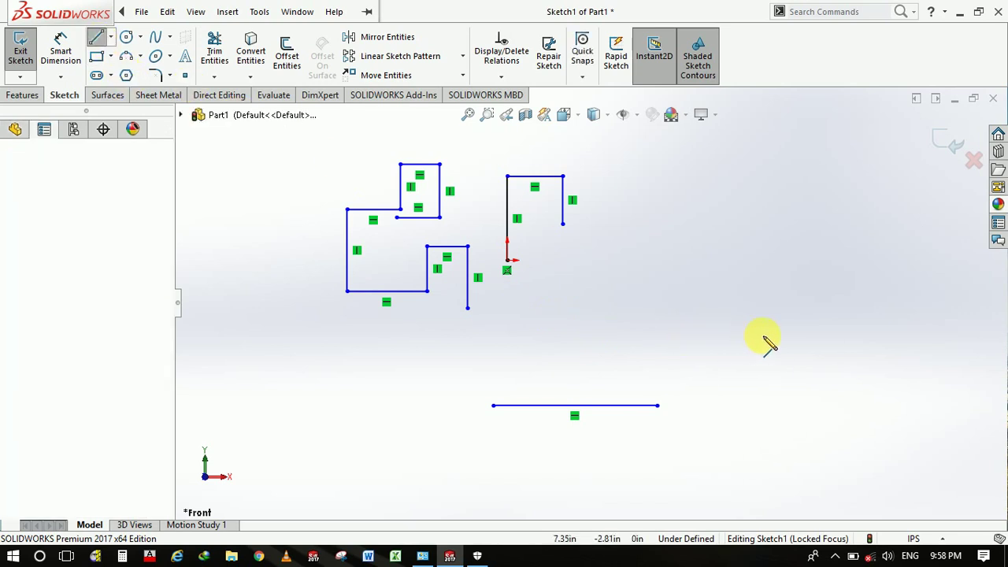
pyautogui.click(812, 336)
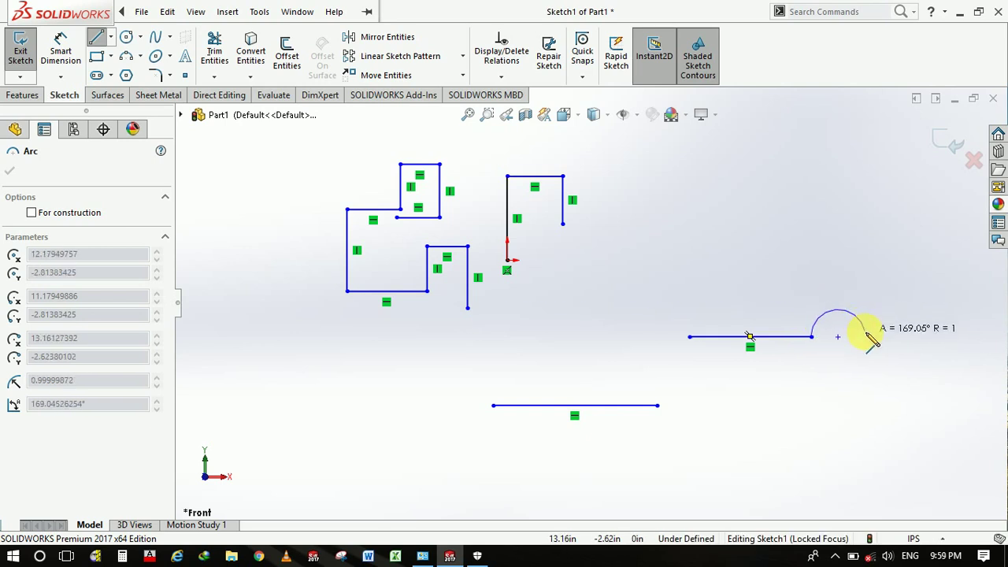
pyautogui.press('Escape')
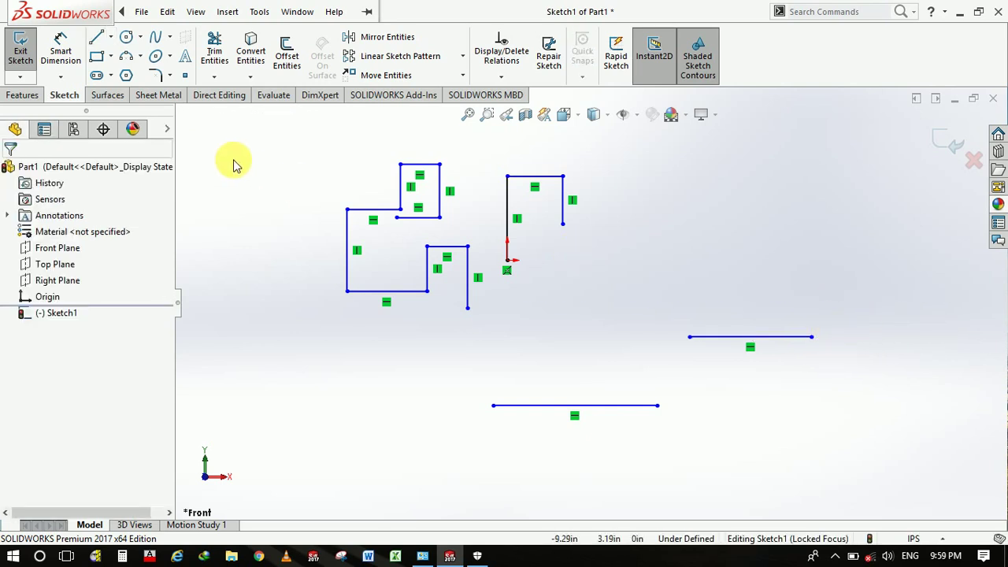
# - Draw a third horizontal line above the right-hand line and continue into an arc from its right end
pyautogui.click(98, 40)
pyautogui.click(656, 268)
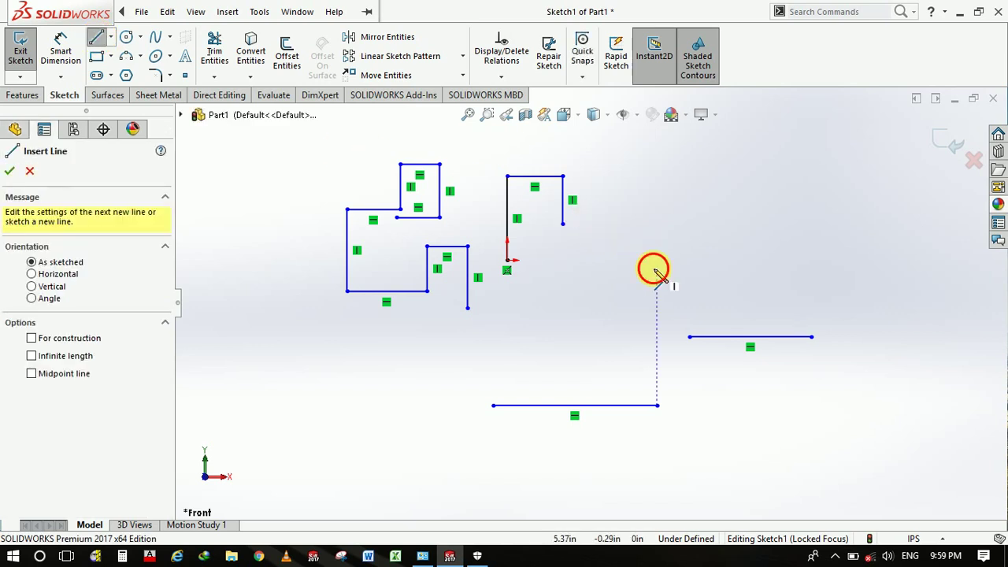
pyautogui.click(794, 268)
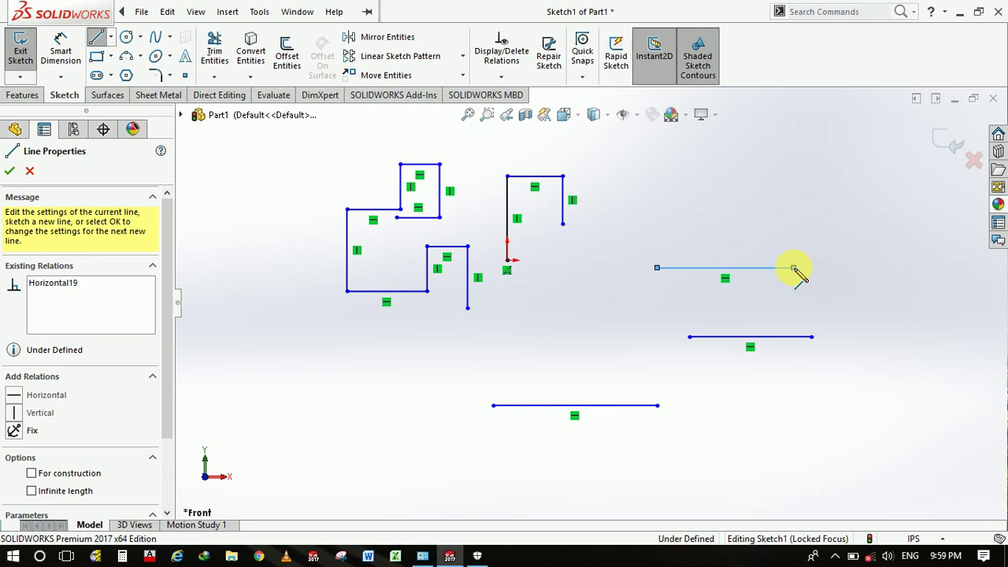
pyautogui.click(793, 269)
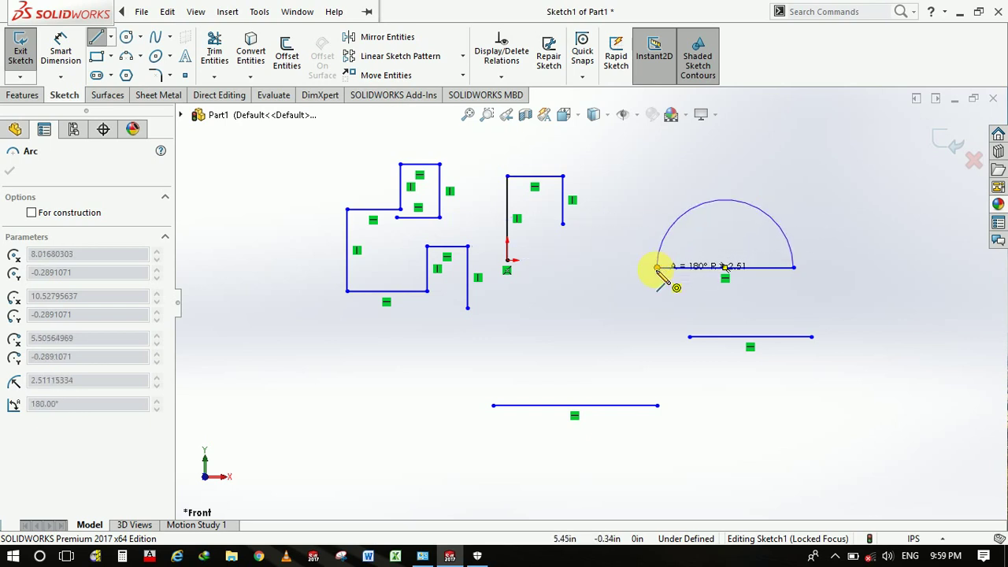
# - Close the third line with a 180° semicircle ending at its left endpoint
pyautogui.click(659, 268)
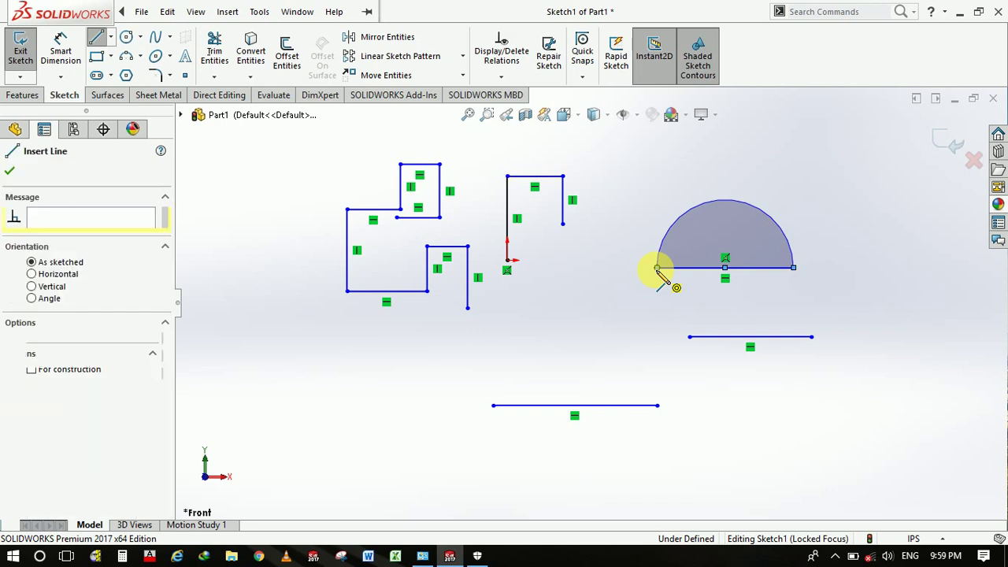
pyautogui.press('Escape')
pyautogui.scroll(2, 661, 277)
pyautogui.scroll(3, 667, 288)
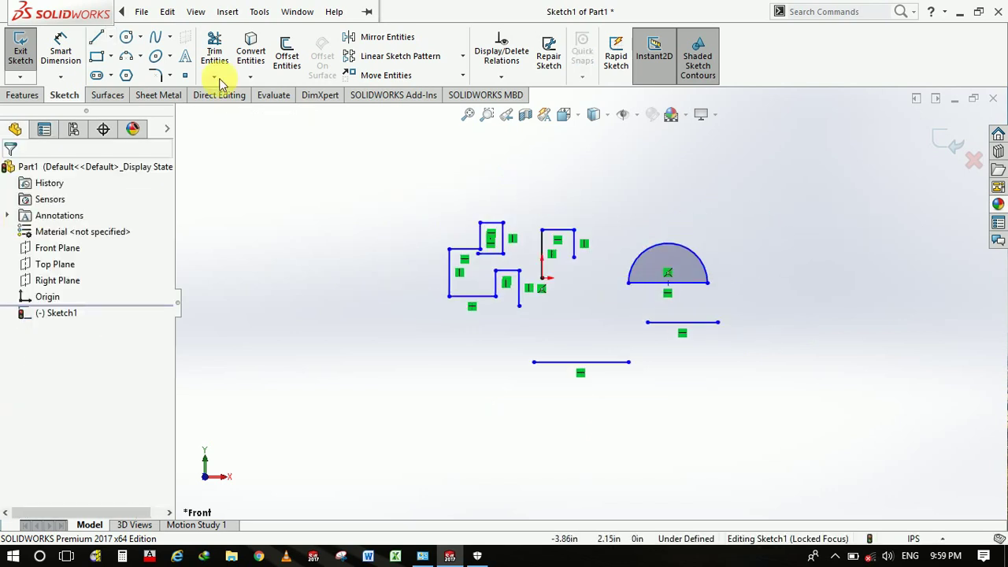
pyautogui.scroll(-3, 651, 385)
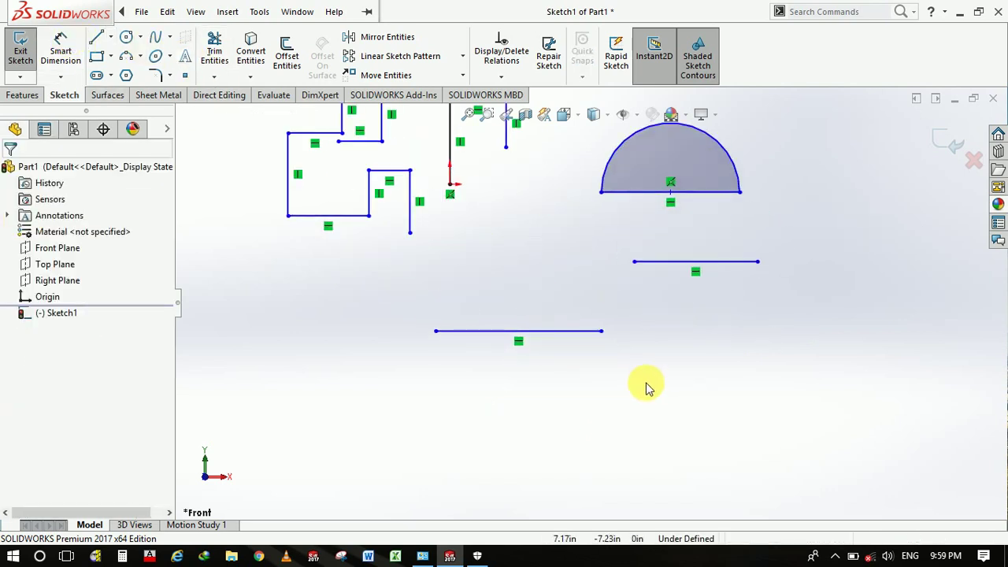
# - Draw a bottom horizontal line, three tangent semicircular arcs after it, and a base line beneath them
pyautogui.click(98, 46)
pyautogui.click(462, 443)
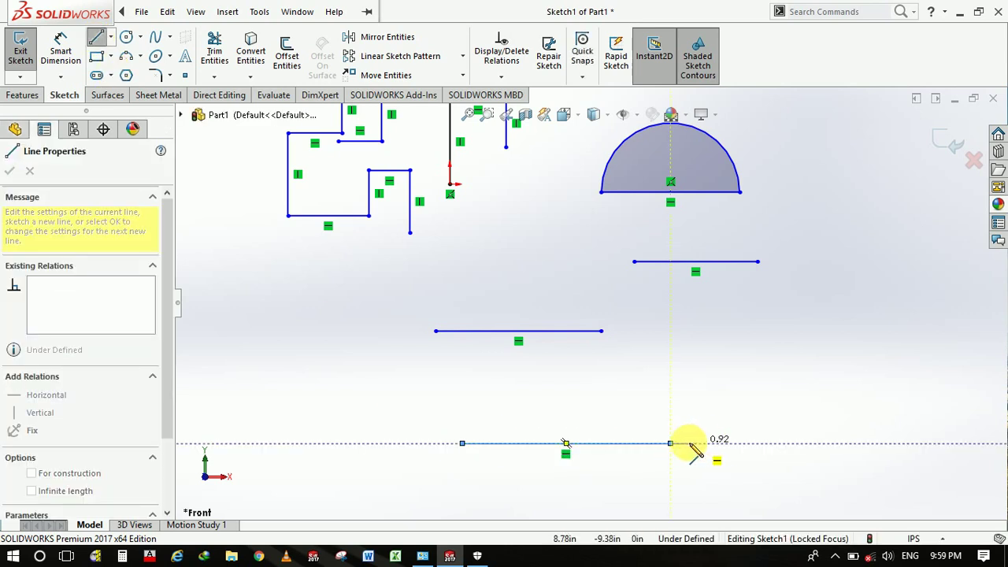
pyautogui.doubleClick(669, 444)
pyautogui.click(670, 443)
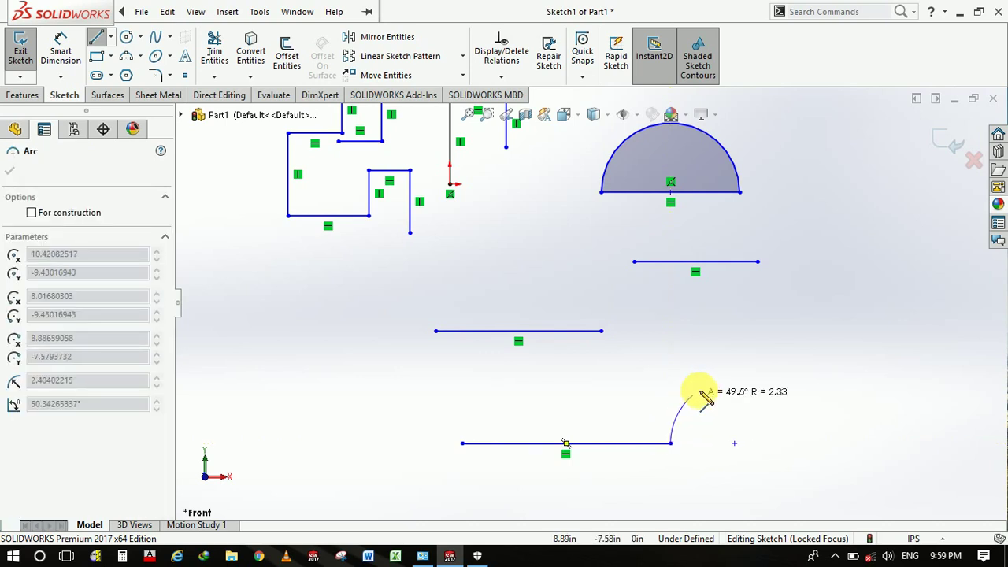
pyautogui.click(778, 444)
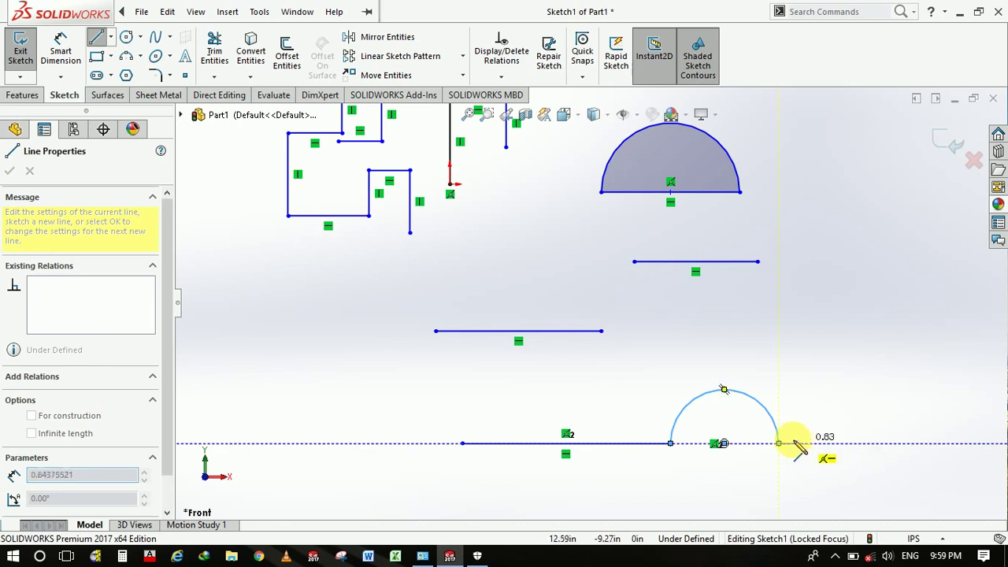
pyautogui.click(778, 443)
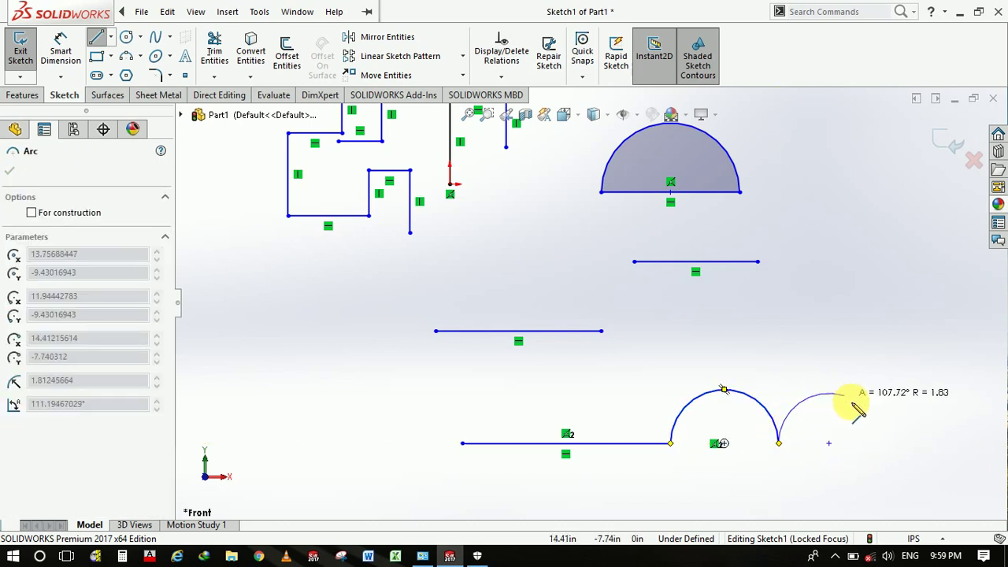
pyautogui.click(874, 443)
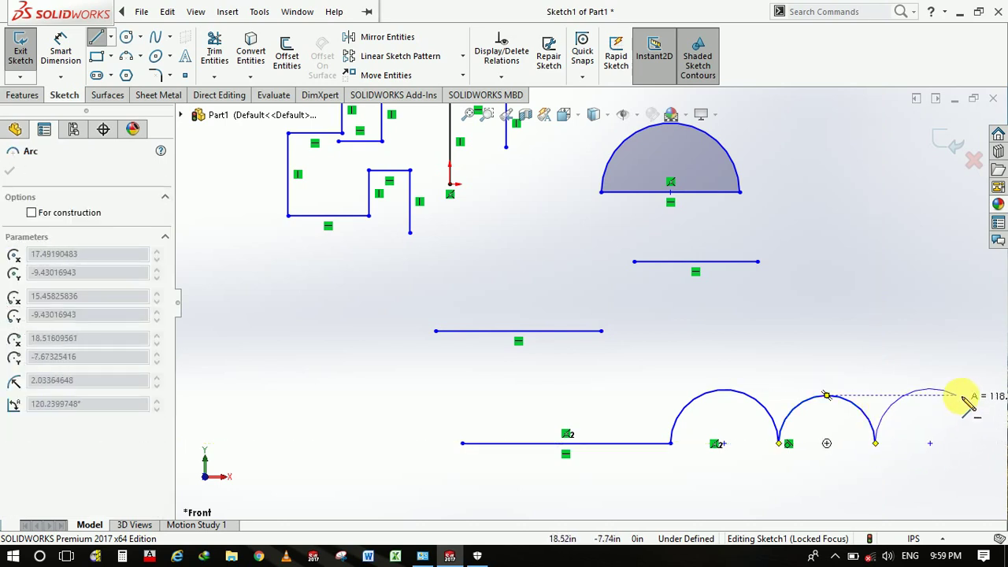
pyautogui.click(978, 443)
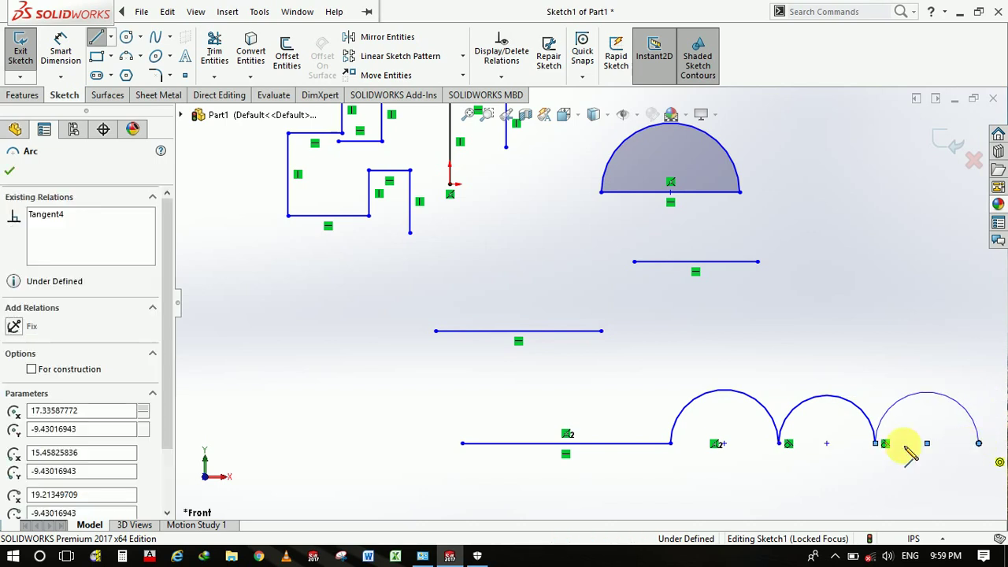
pyautogui.click(669, 445)
pyautogui.press('Escape')
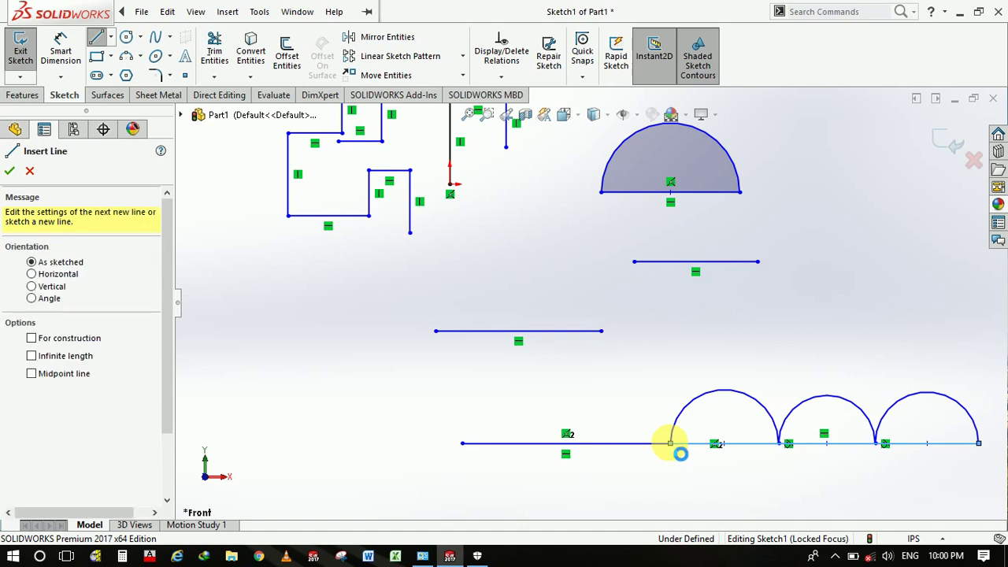
pyautogui.press('Escape')
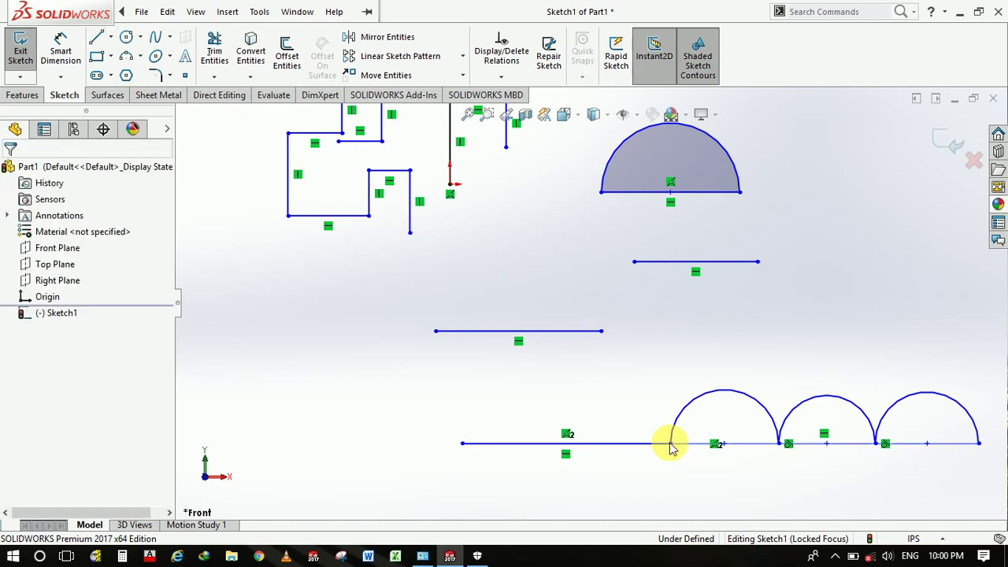
# - Draw a slanted line on the left side of the sketch
pyautogui.scroll(1, 708, 438)
pyautogui.scroll(4, 708, 439)
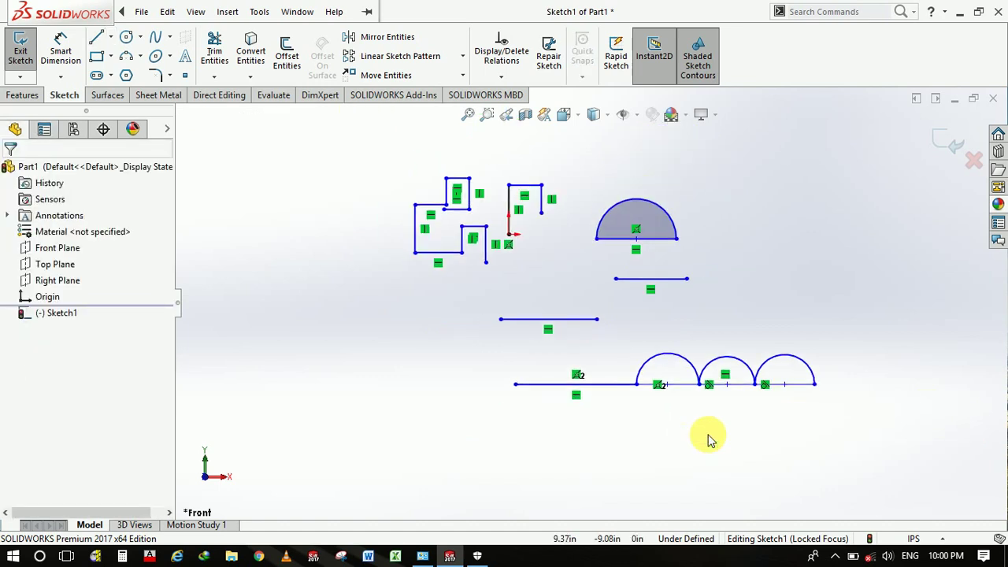
pyautogui.scroll(-2, 391, 372)
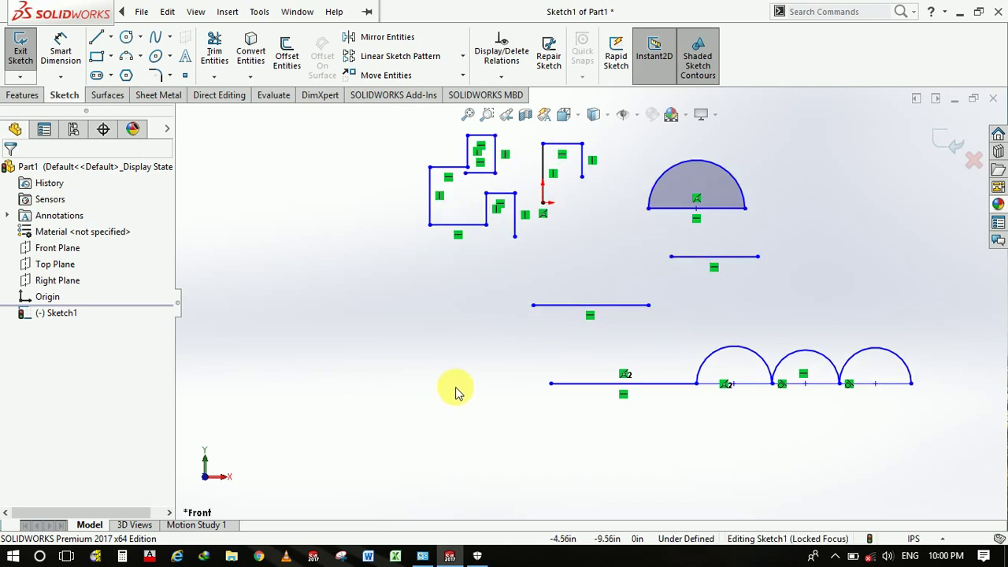
pyautogui.scroll(2, 456, 389)
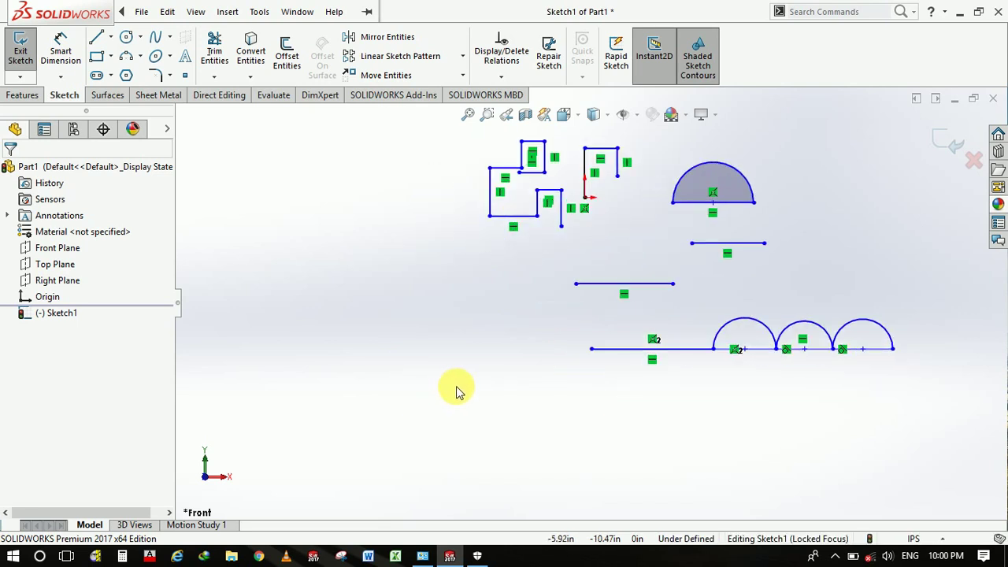
pyautogui.click(96, 37)
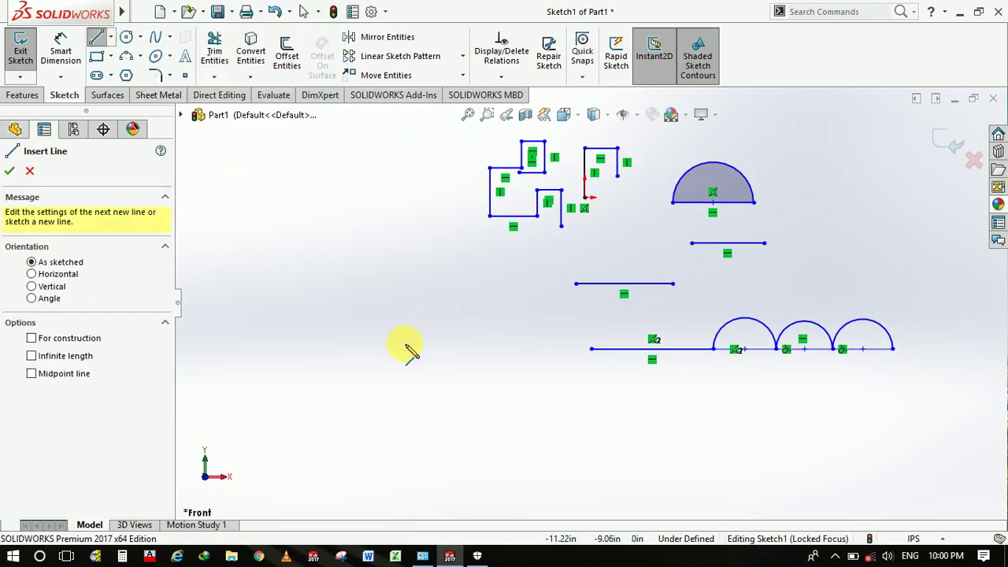
pyautogui.click(348, 283)
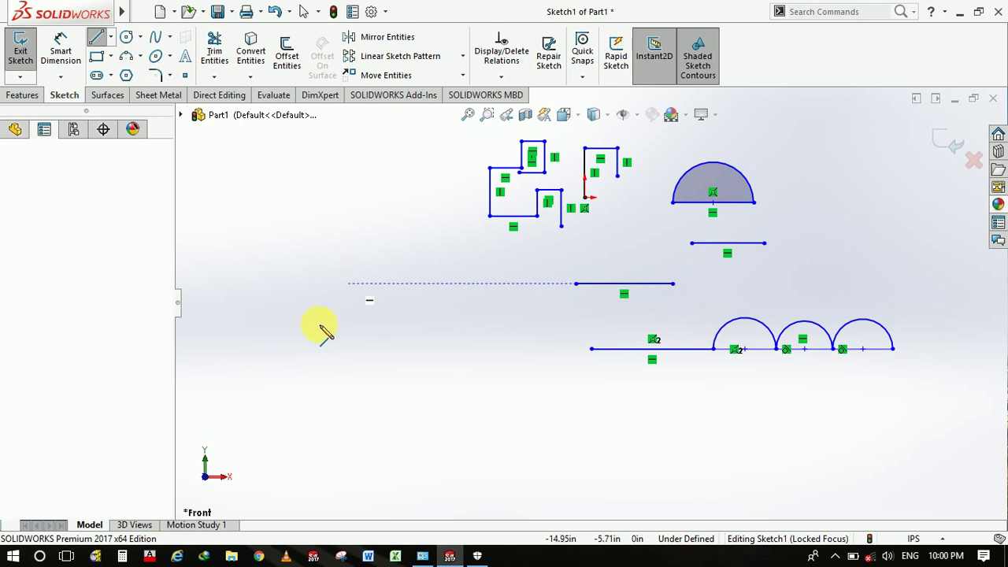
pyautogui.click(259, 408)
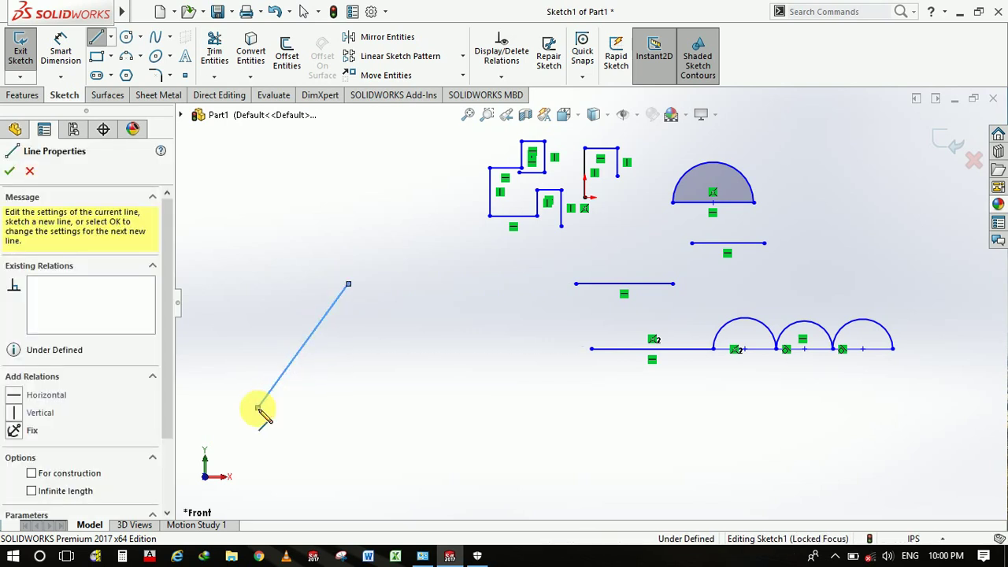
pyautogui.press('Escape')
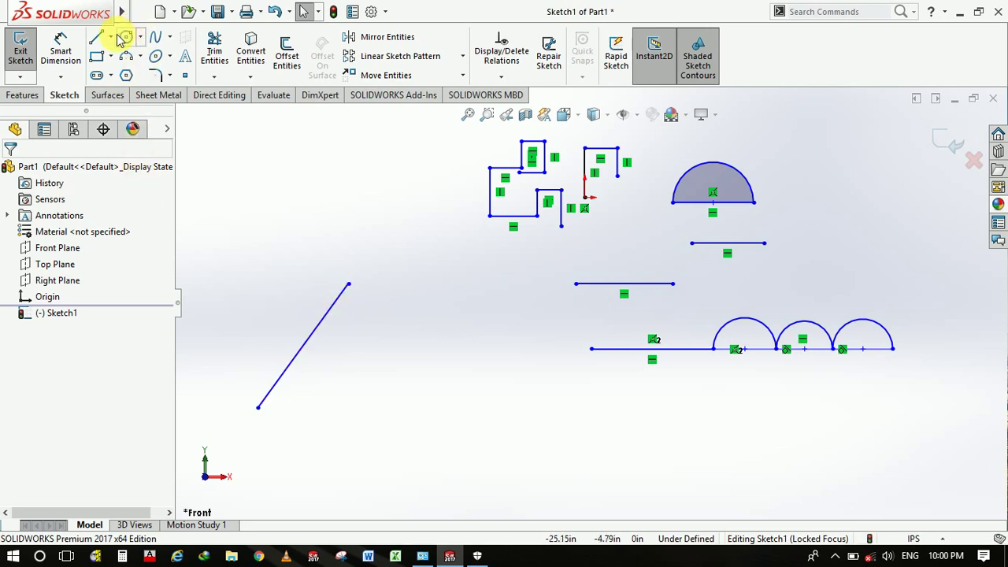
# - Drop a vertical line straight down from the slanted line's top end
pyautogui.click(96, 37)
pyautogui.click(349, 283)
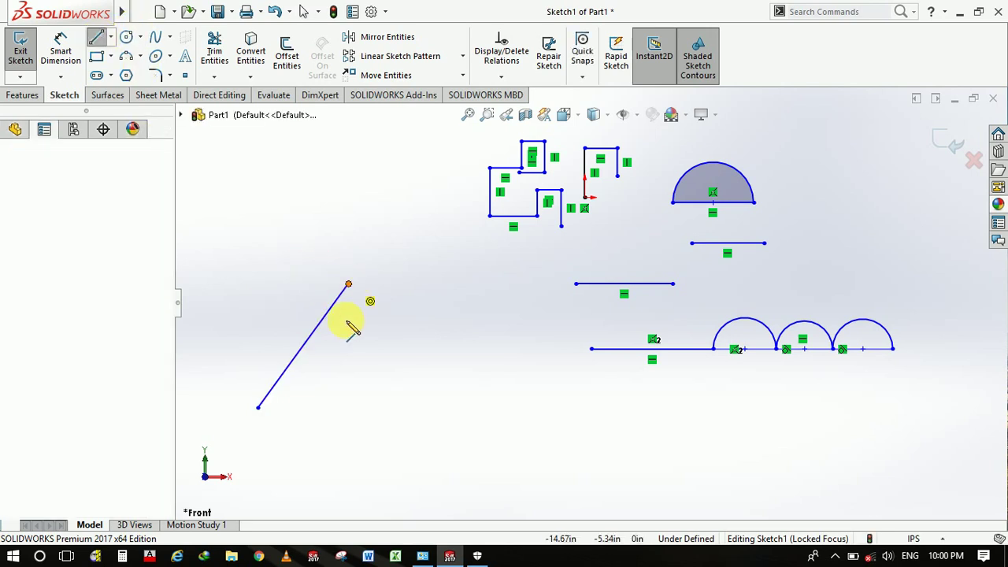
pyautogui.click(349, 398)
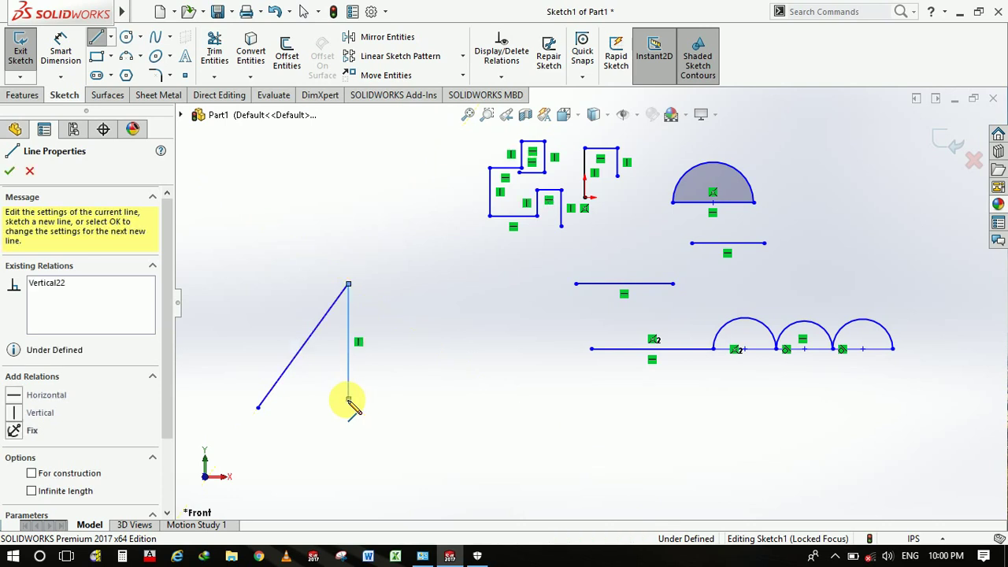
pyautogui.press('Escape')
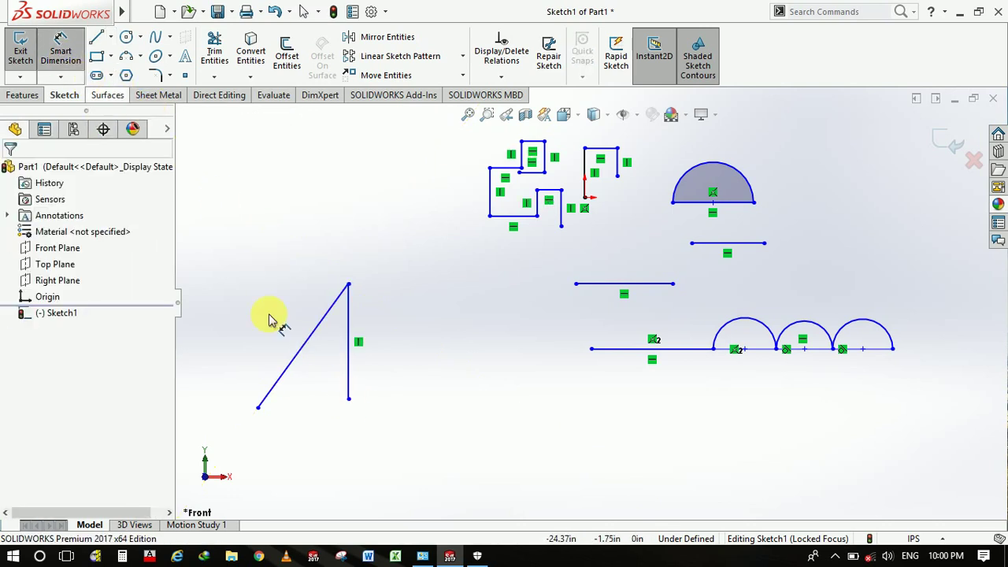
# - Dimension the angle between the diagonal and vertical lines as 36.05°
pyautogui.click(311, 352)
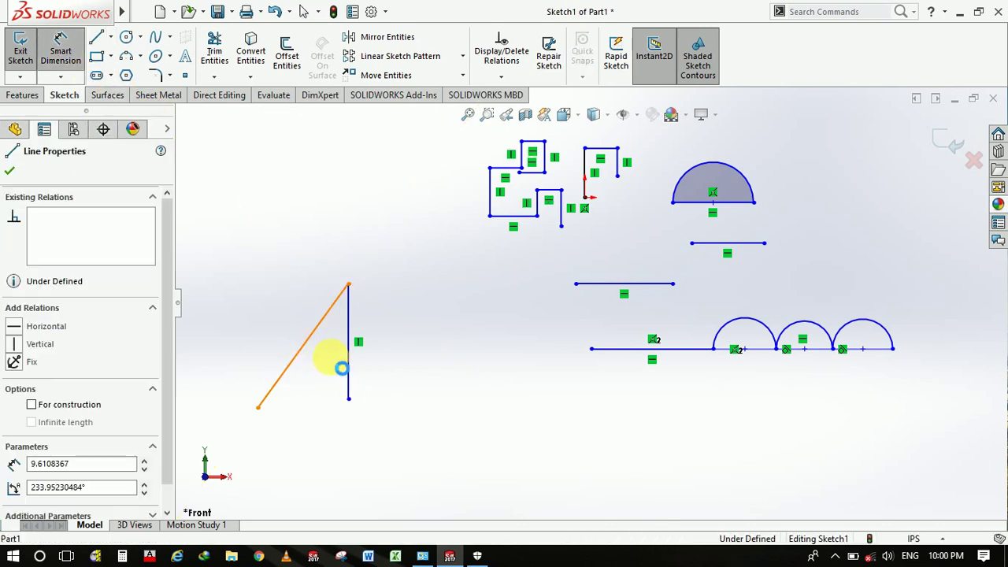
pyautogui.click(348, 376)
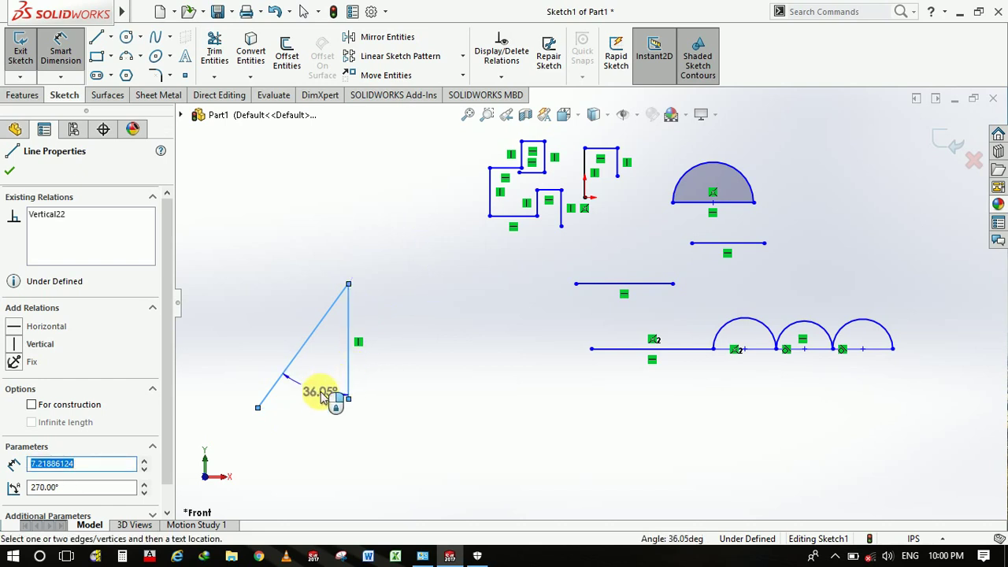
pyautogui.click(323, 398)
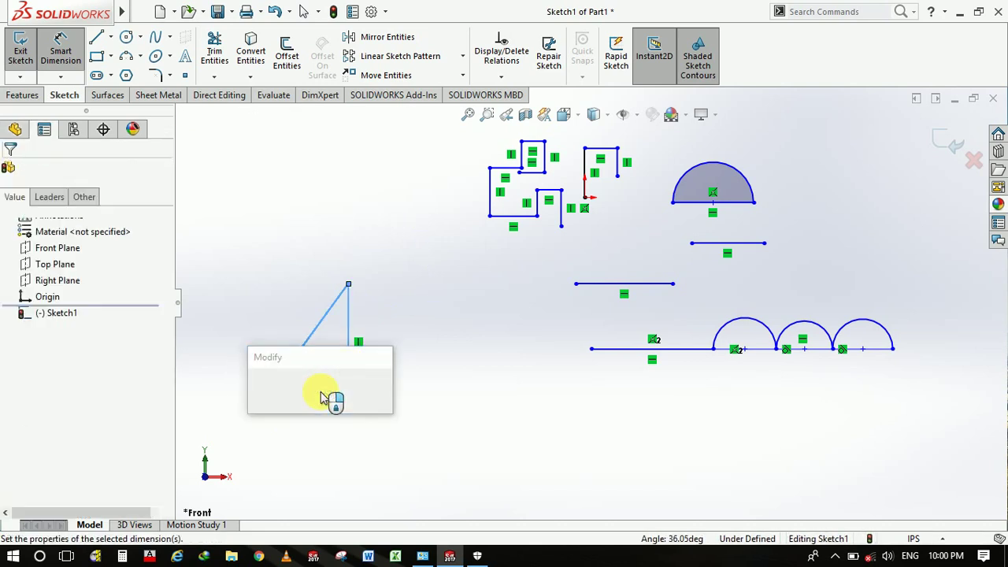
pyautogui.press('Return')
pyautogui.press('Escape')
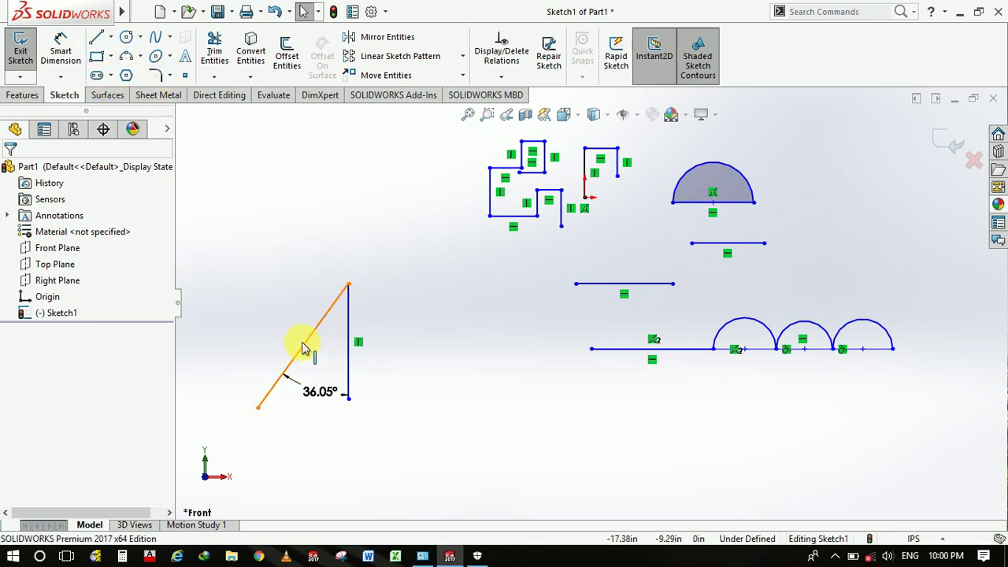
# - Trim away the vertical helper line with its angle dimension
pyautogui.click(214, 51)
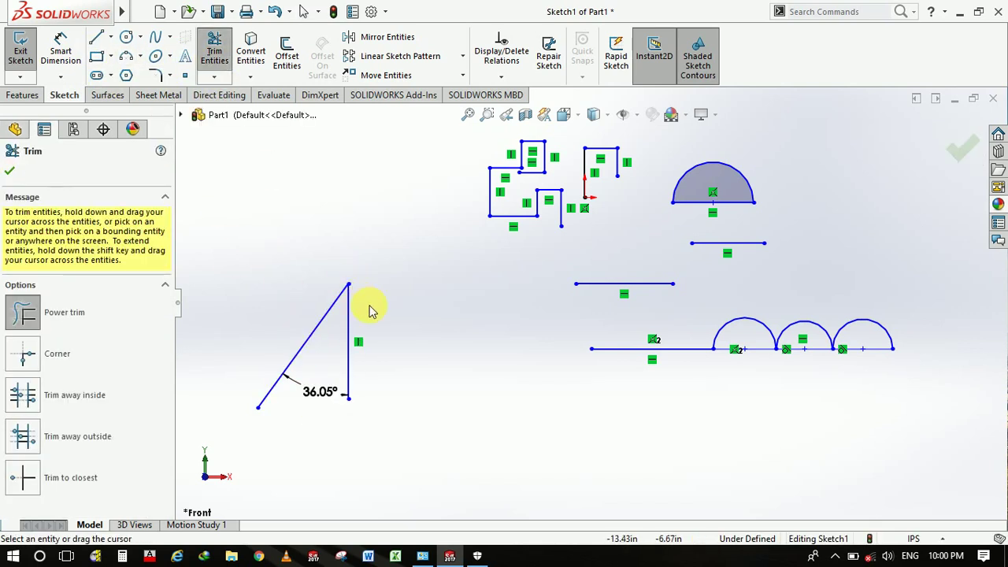
pyautogui.moveTo(370, 311); pyautogui.dragTo(340, 344)
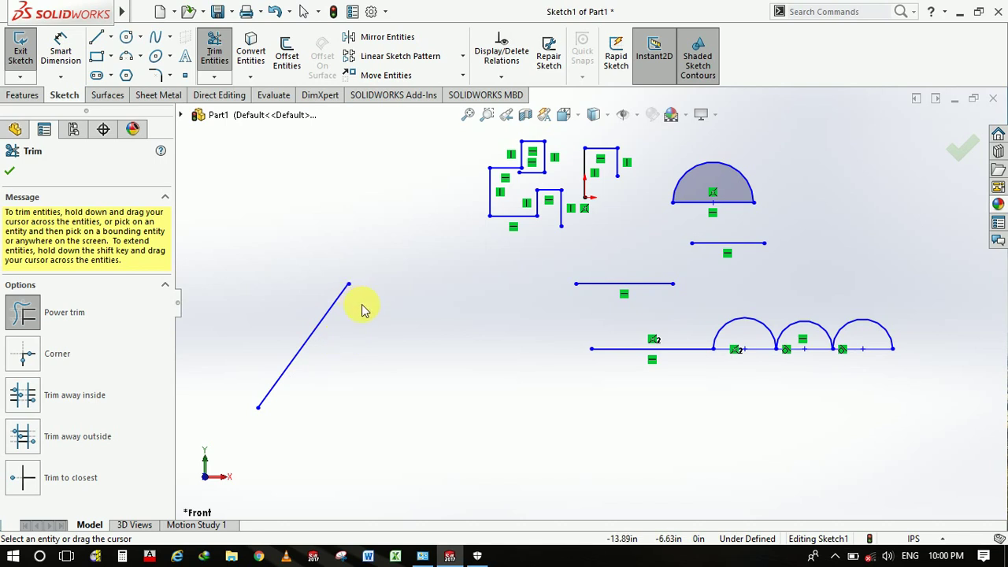
pyautogui.press('Escape')
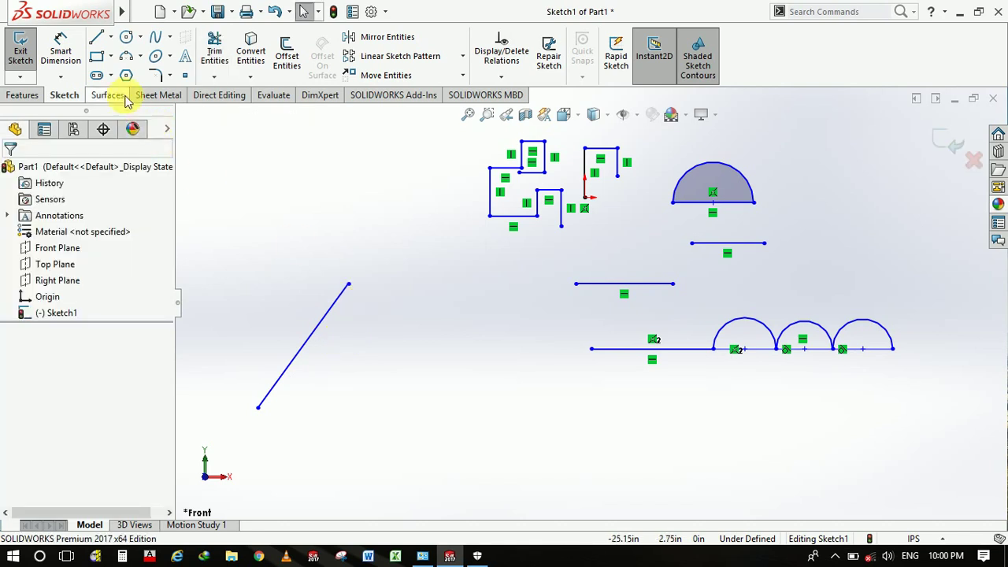
# - Dimension the diagonal line at 36.05° from vertical at its top endpoint
pyautogui.click(72, 53)
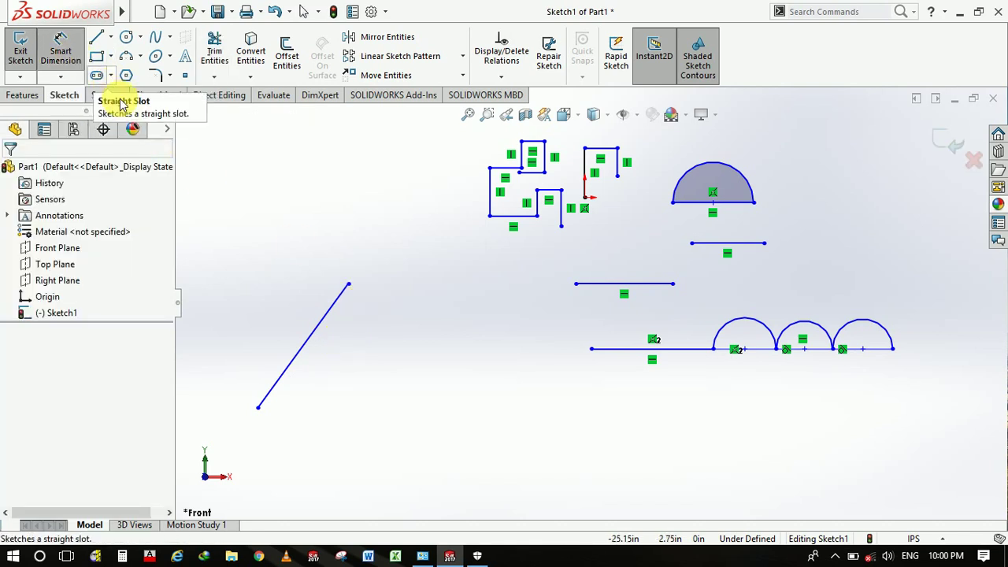
pyautogui.click(321, 330)
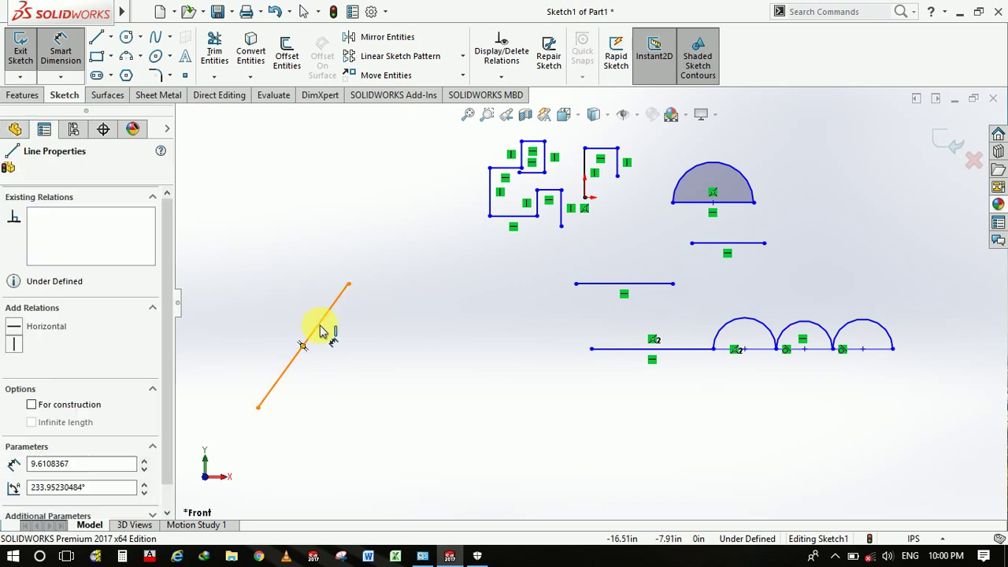
pyautogui.click(349, 283)
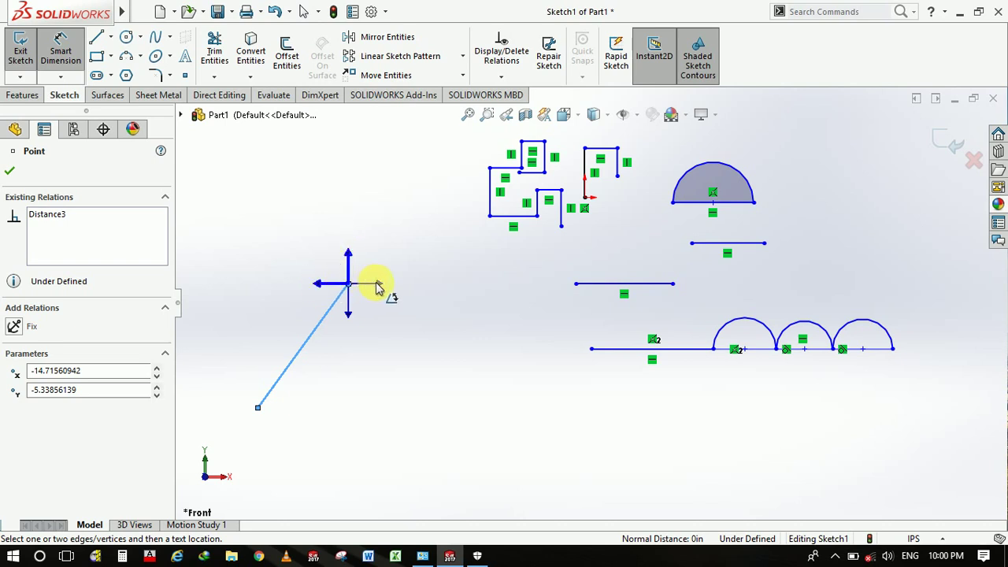
pyautogui.click(350, 319)
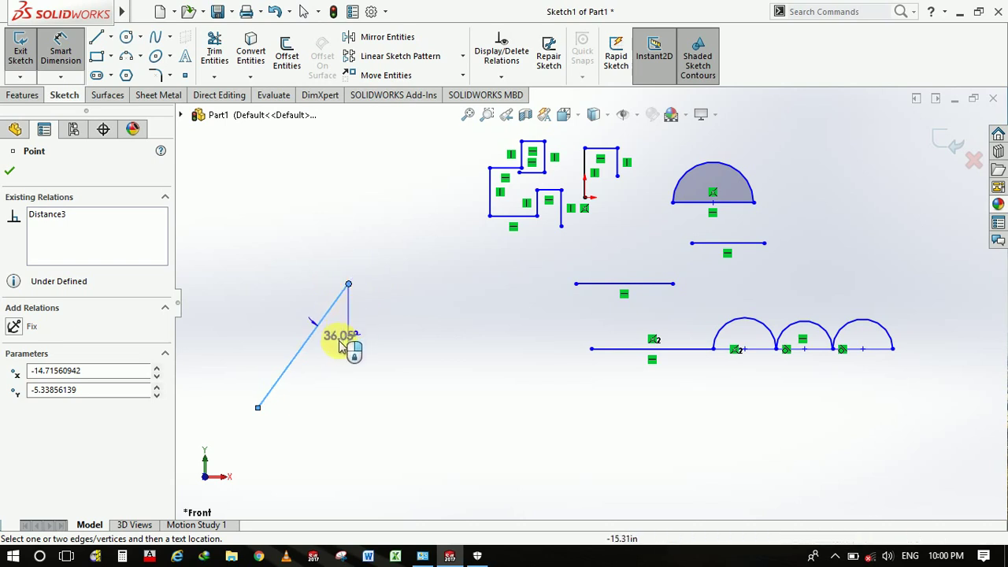
pyautogui.click(329, 380)
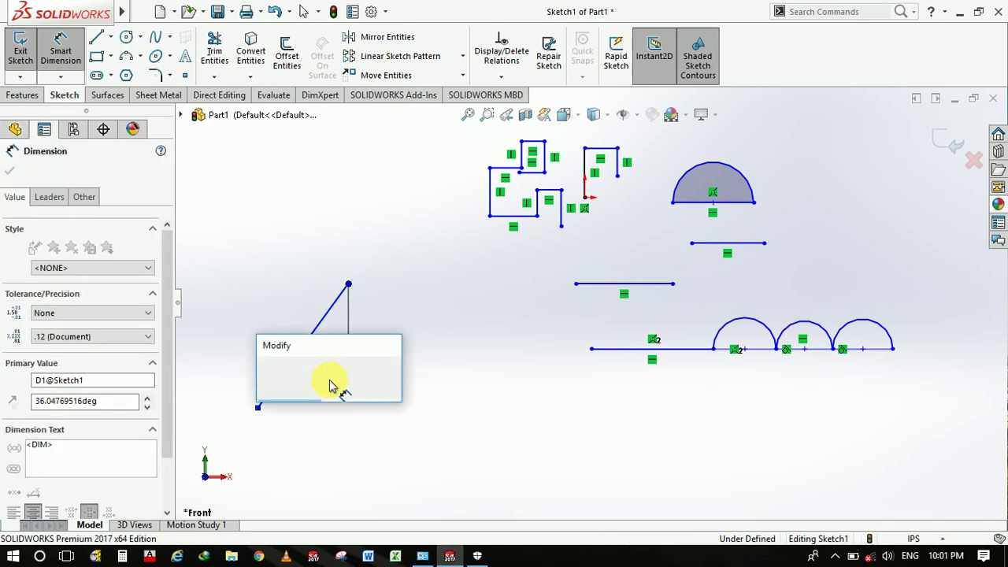
pyautogui.click(266, 376)
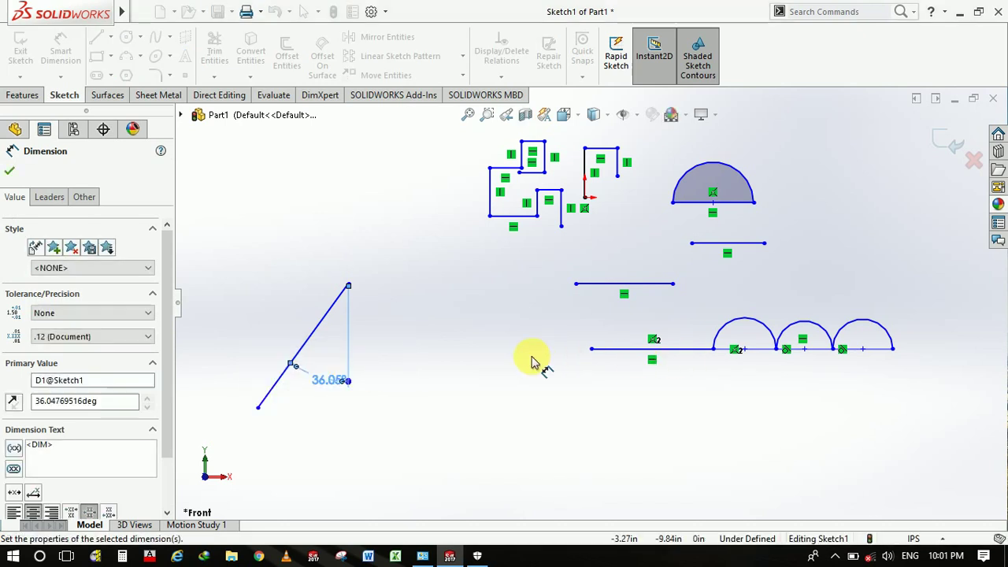
pyautogui.press('Escape')
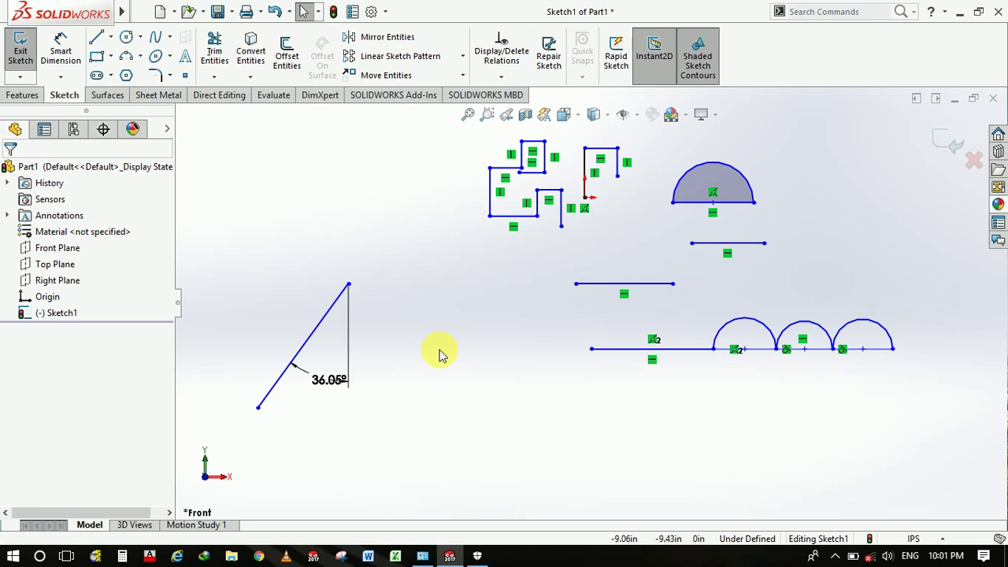
# - Draw a second sloped line right of the dimensioned one, leaning the opposite way
pyautogui.click(95, 41)
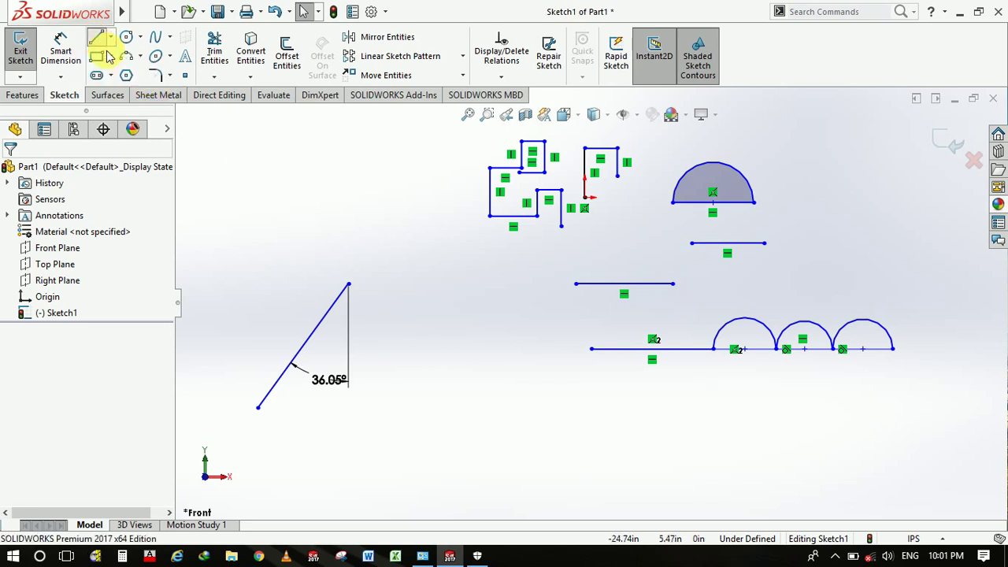
pyautogui.click(386, 244)
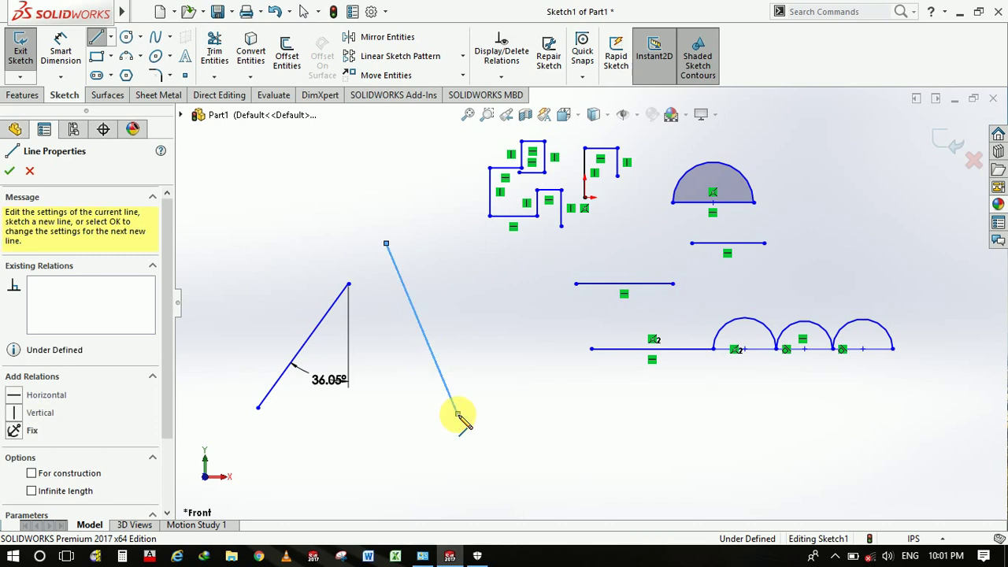
pyautogui.press('Escape')
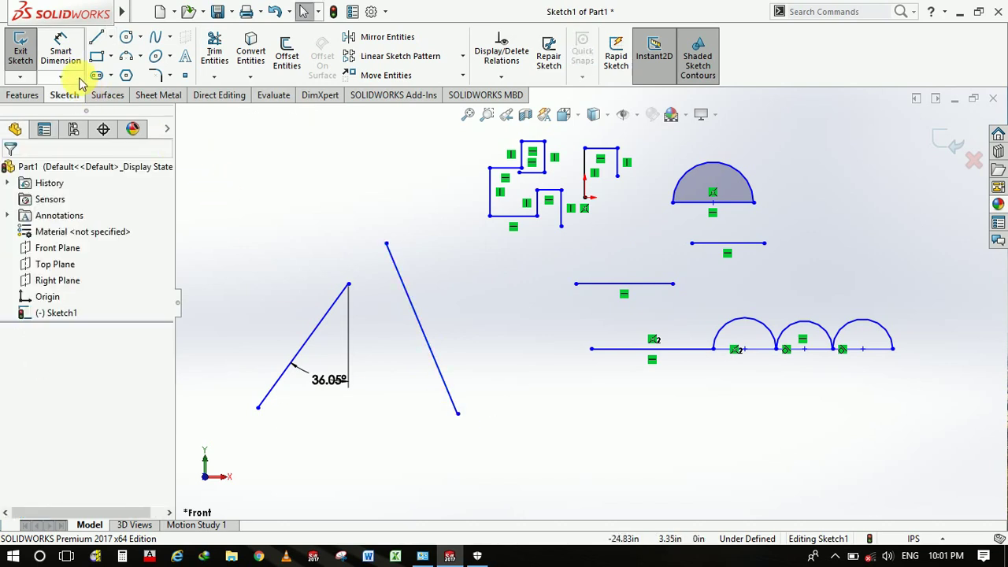
pyautogui.click(68, 67)
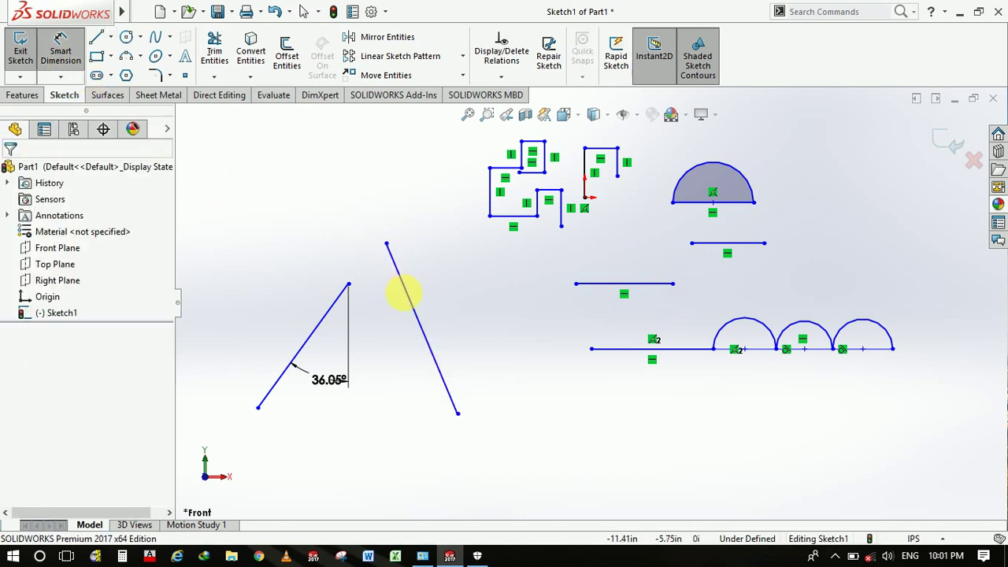
# - Dimension the second sloped line at 22.70° from vertical, then zoom to check it
pyautogui.click(410, 302)
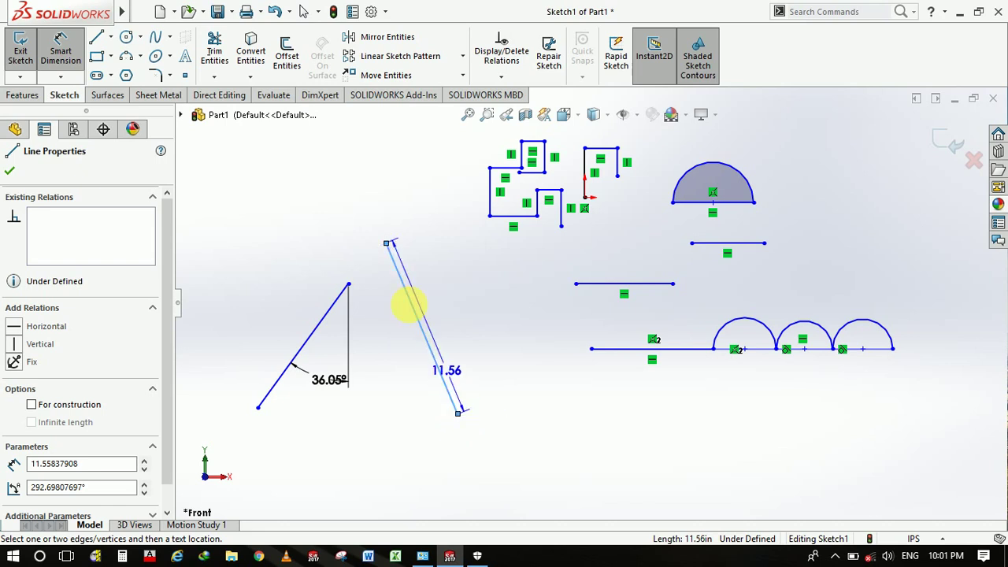
pyautogui.click(387, 246)
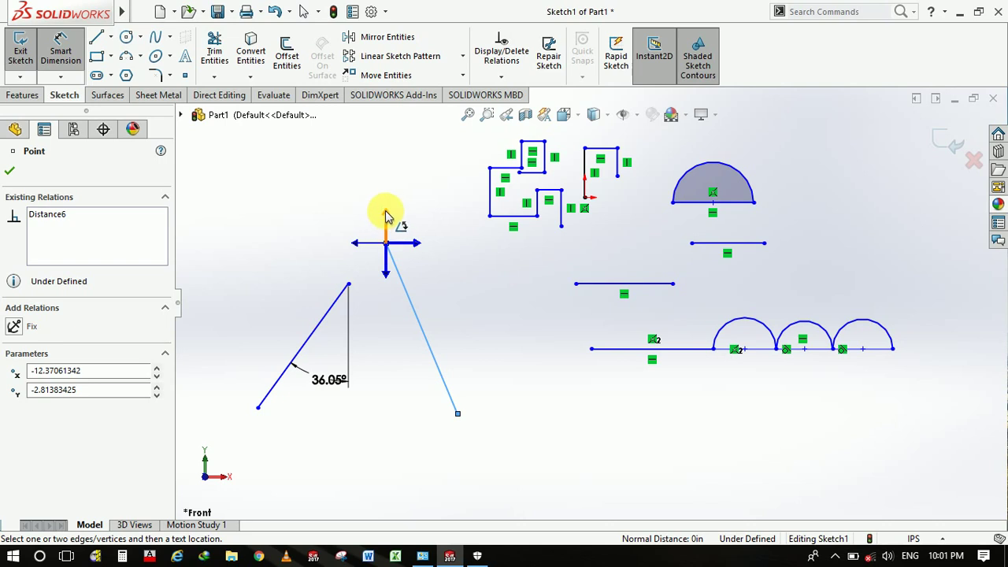
pyautogui.click(386, 217)
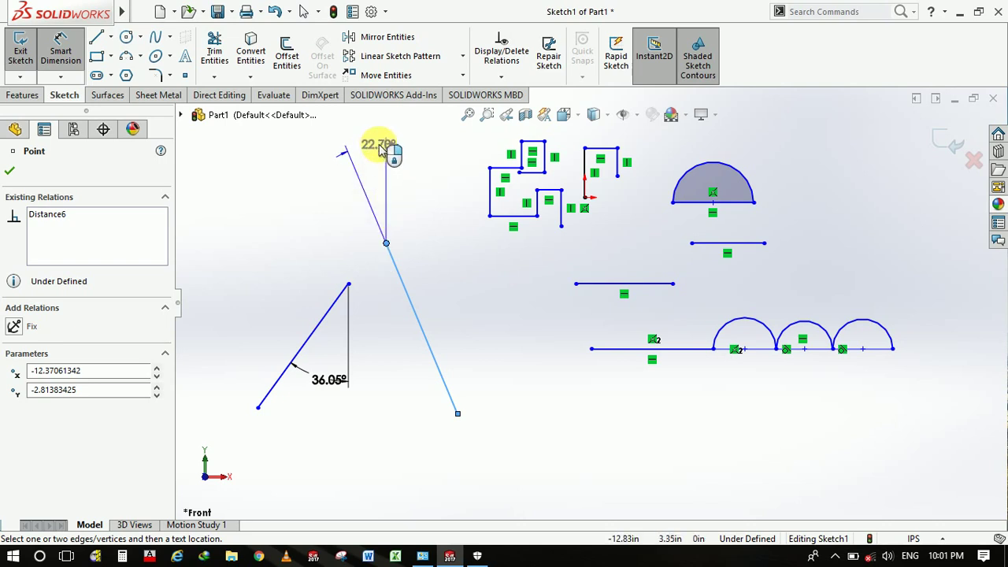
pyautogui.click(380, 148)
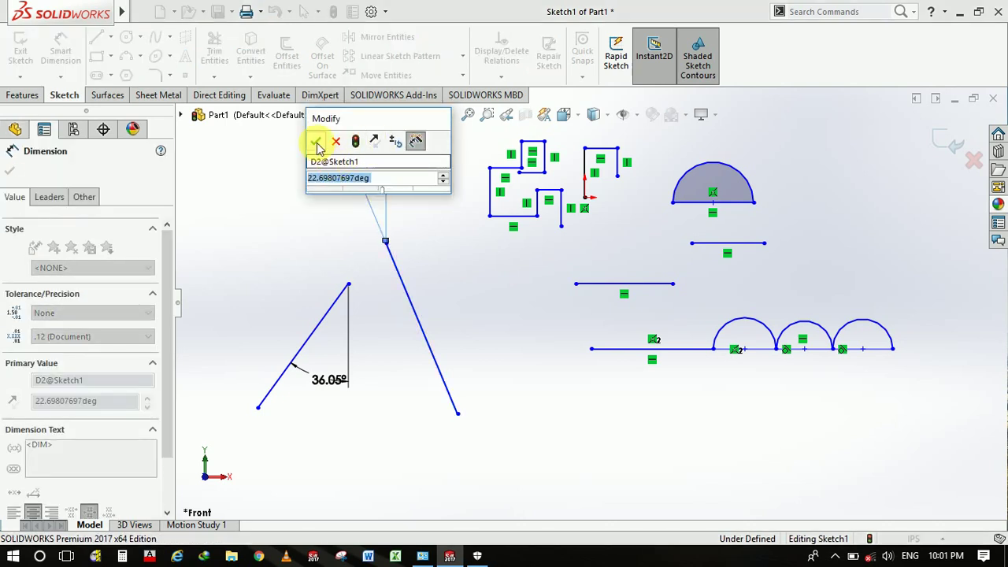
pyautogui.click(316, 144)
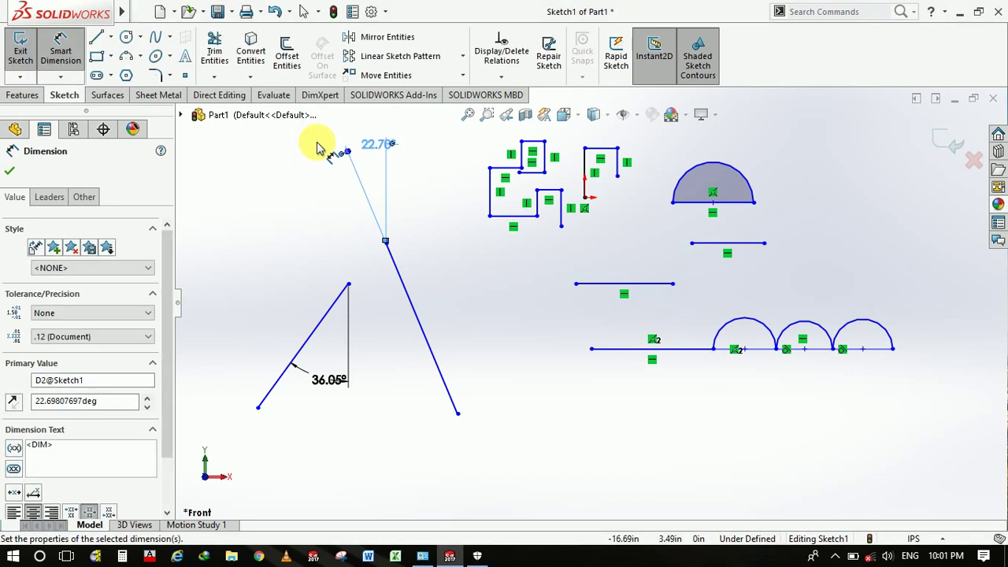
pyautogui.press('Escape')
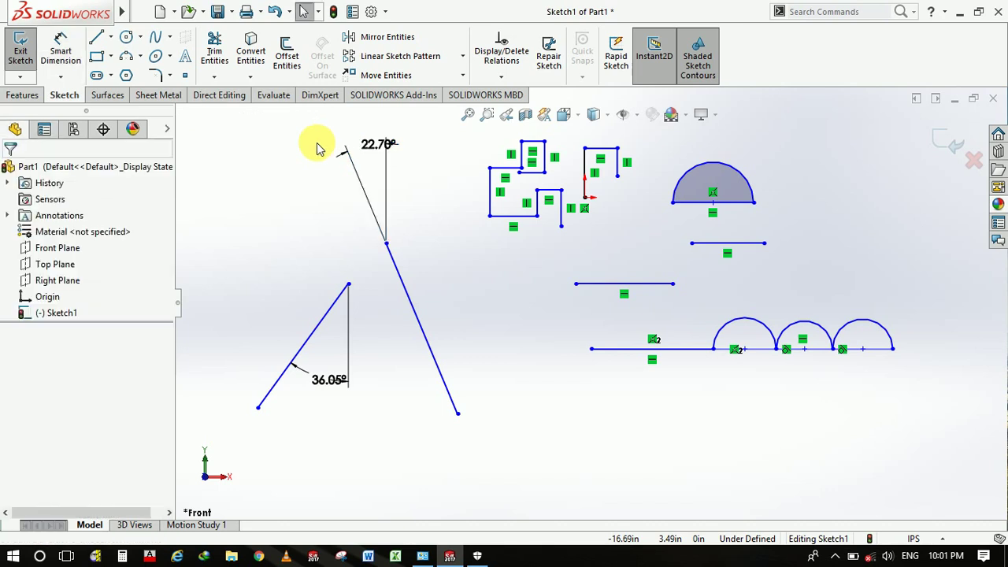
pyautogui.scroll(2, 472, 259)
pyautogui.scroll(2, 473, 272)
pyautogui.scroll(-2, 472, 271)
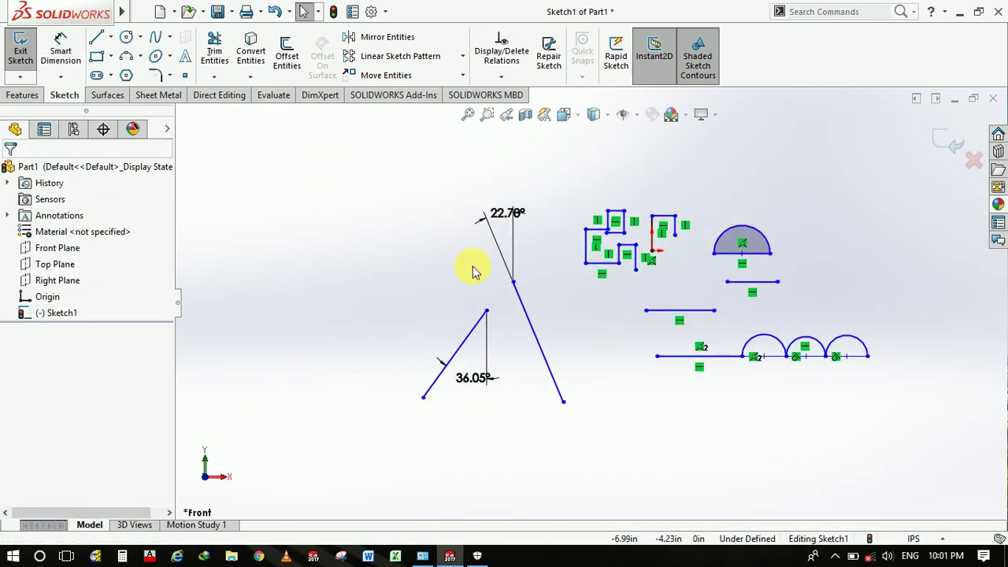
pyautogui.scroll(-1, 476, 275)
pyautogui.scroll(4, 488, 287)
pyautogui.scroll(-1, 611, 331)
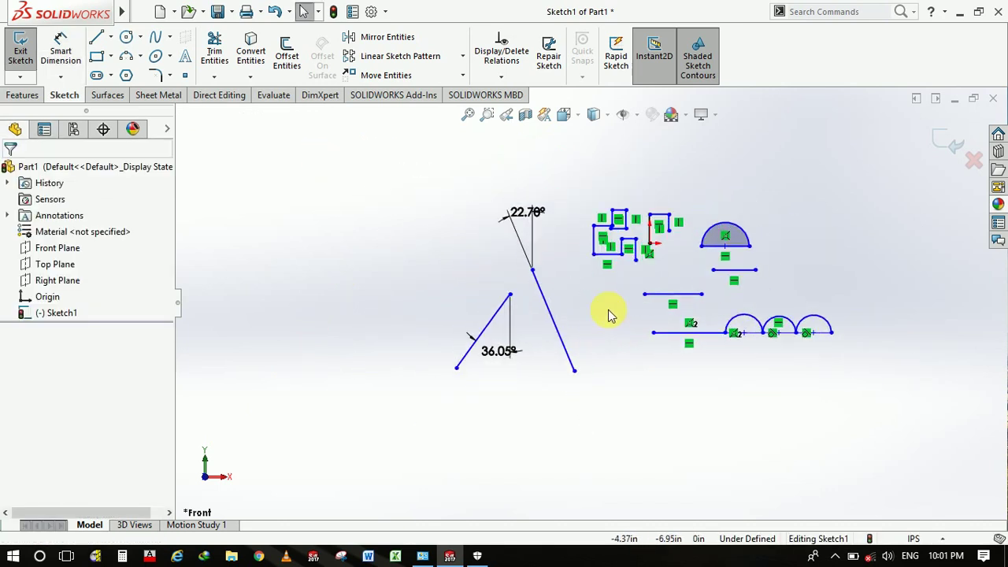
pyautogui.scroll(-3, 608, 313)
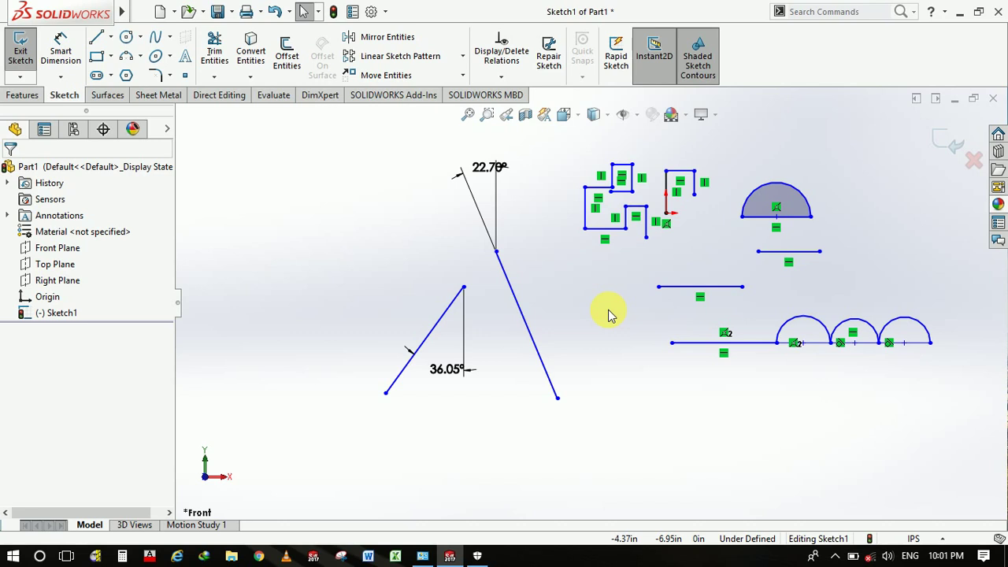
# - Open the saved part new works.SLDPRT from the recent documents list
pyautogui.moveTo(121, 11)
pyautogui.click(142, 12)
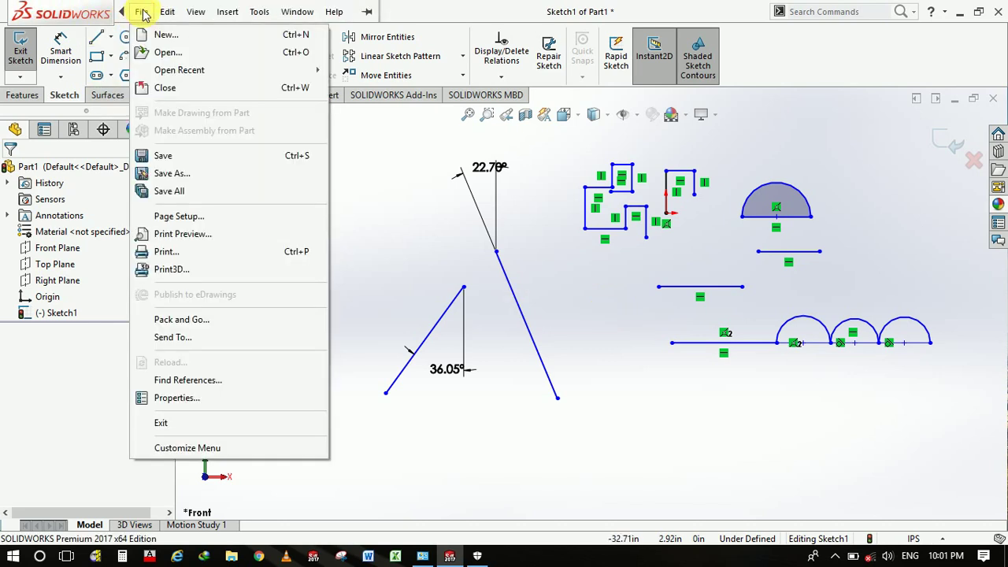
pyautogui.click(163, 53)
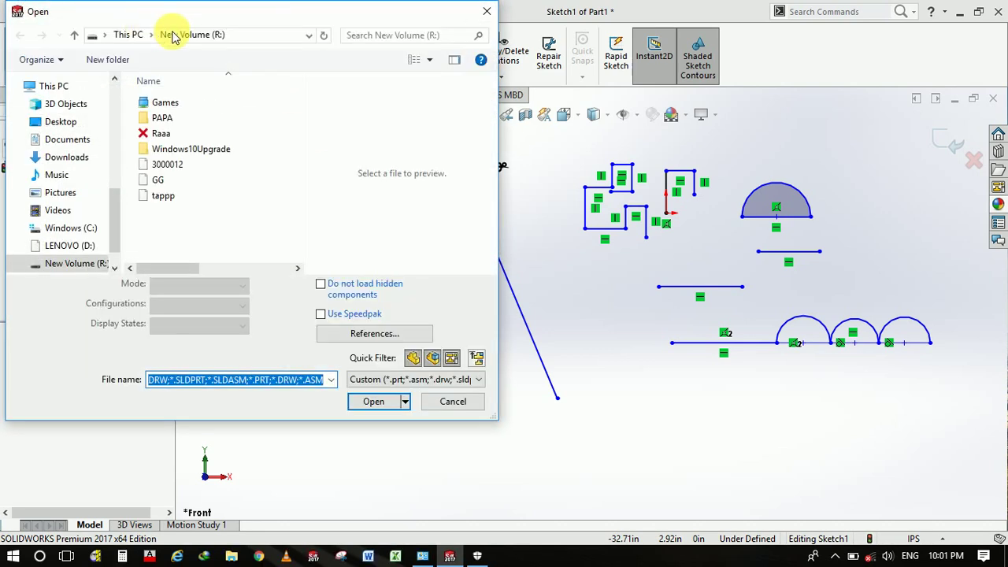
pyautogui.click(480, 11)
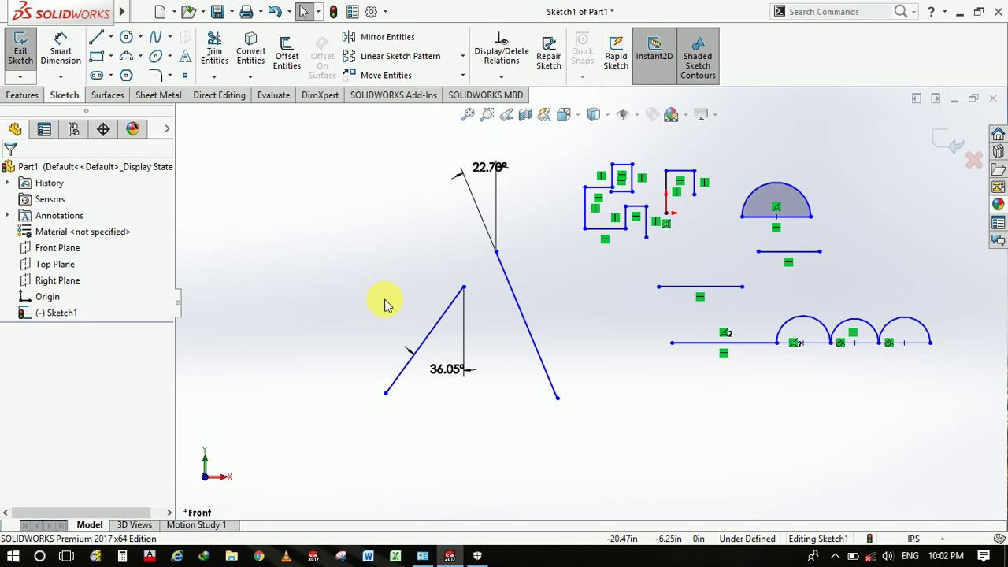
pyautogui.press('r')
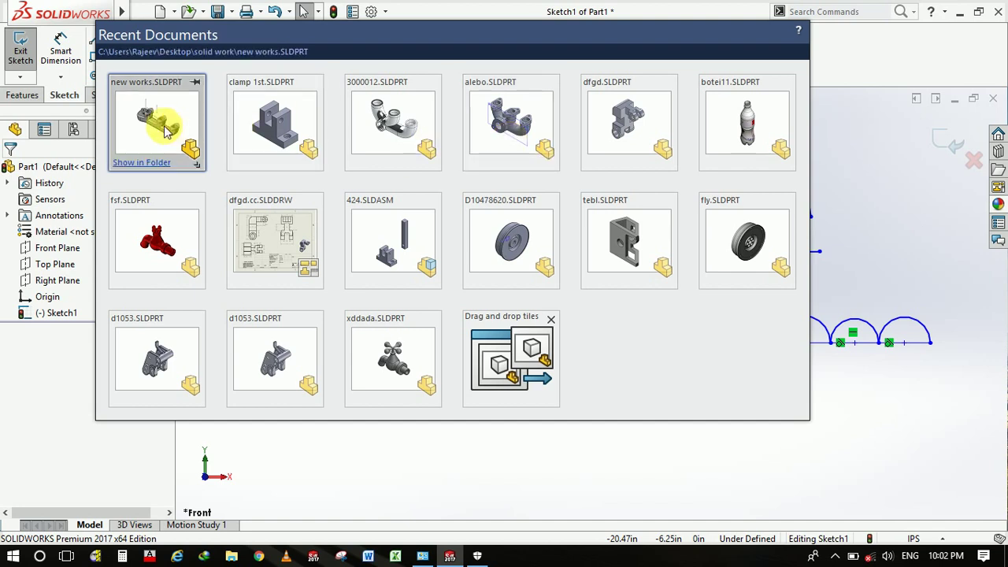
pyautogui.moveTo(157, 123)
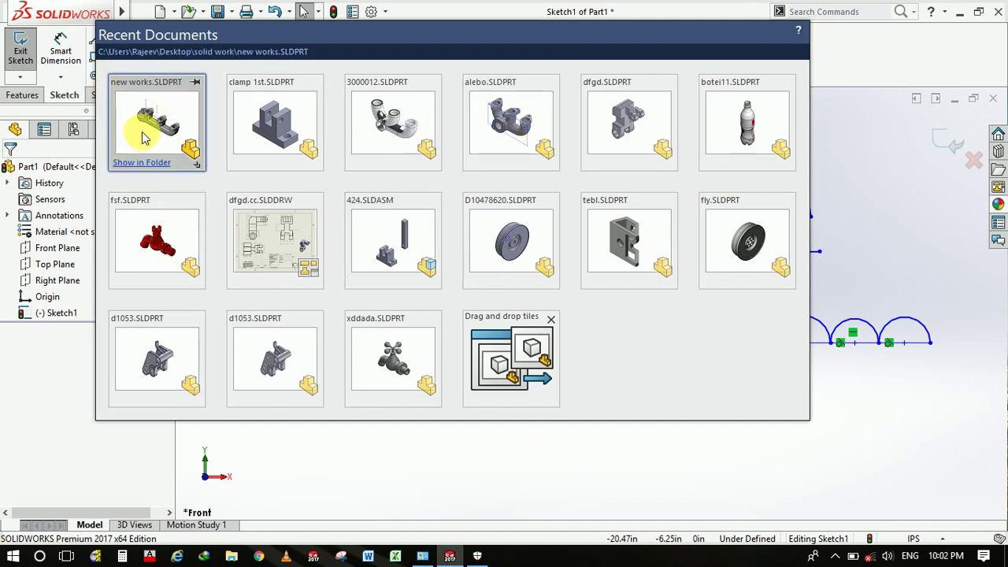
pyautogui.press('Escape')
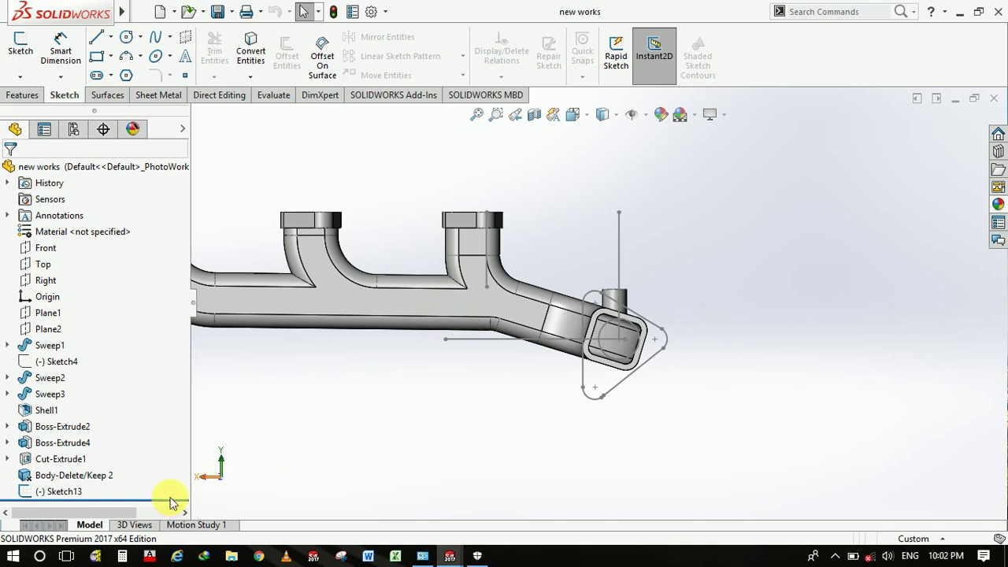
# - Roll the feature tree back above Sketch13 and browse the colour appearances
pyautogui.moveTo(179, 504); pyautogui.dragTo(189, 483)
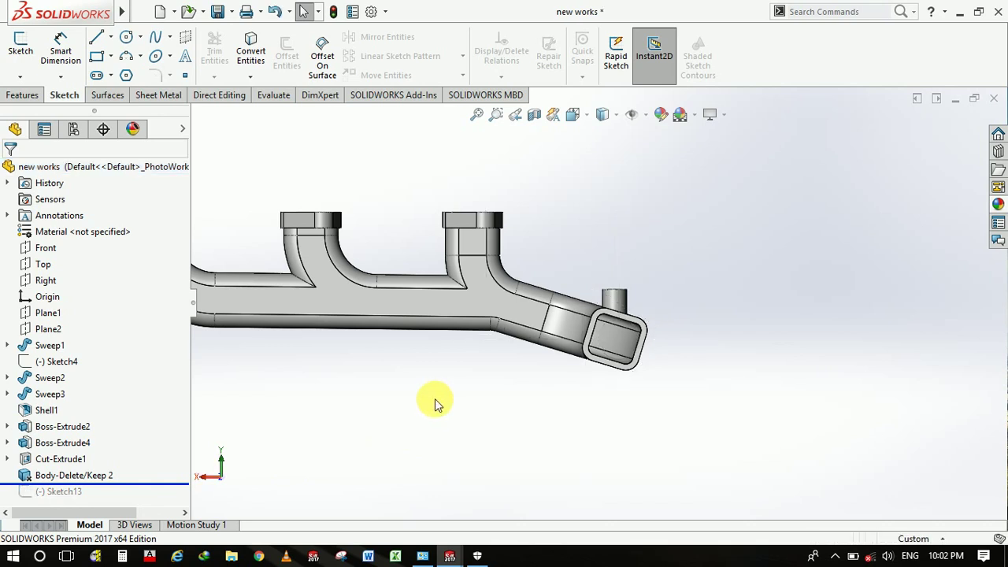
pyautogui.click(998, 204)
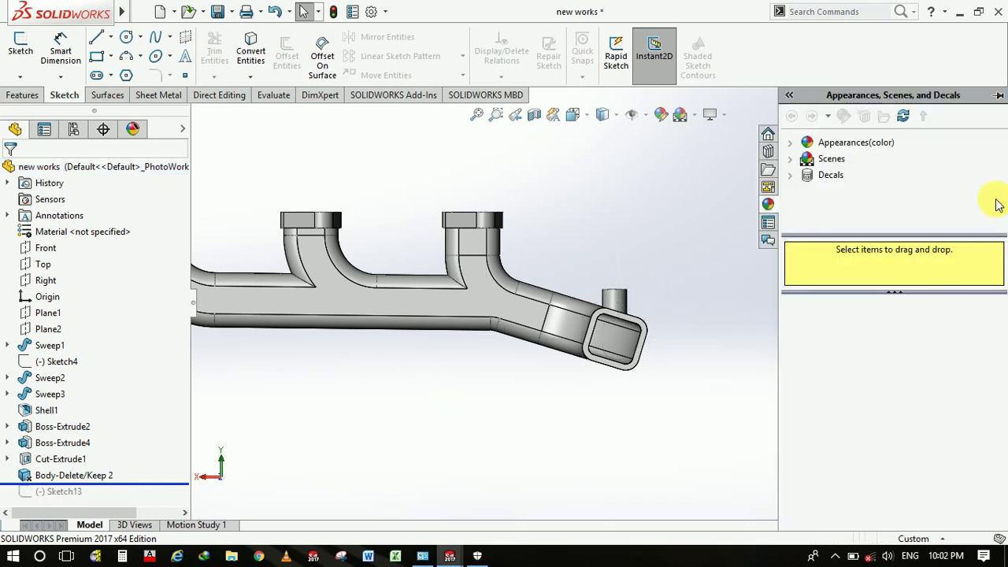
pyautogui.click(833, 145)
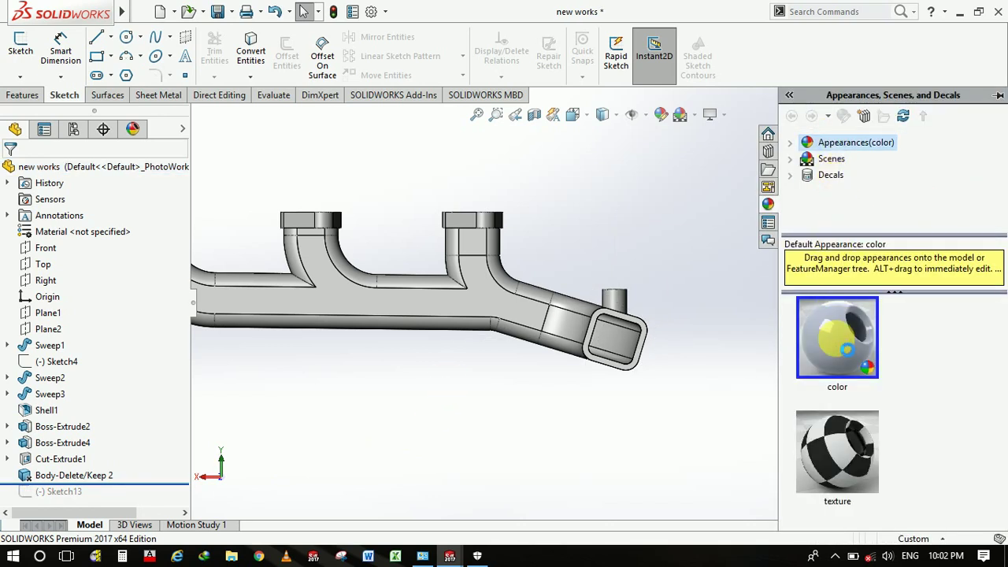
# - Zoom to fit and orbit the manifold to an oblique view
pyautogui.press('f')
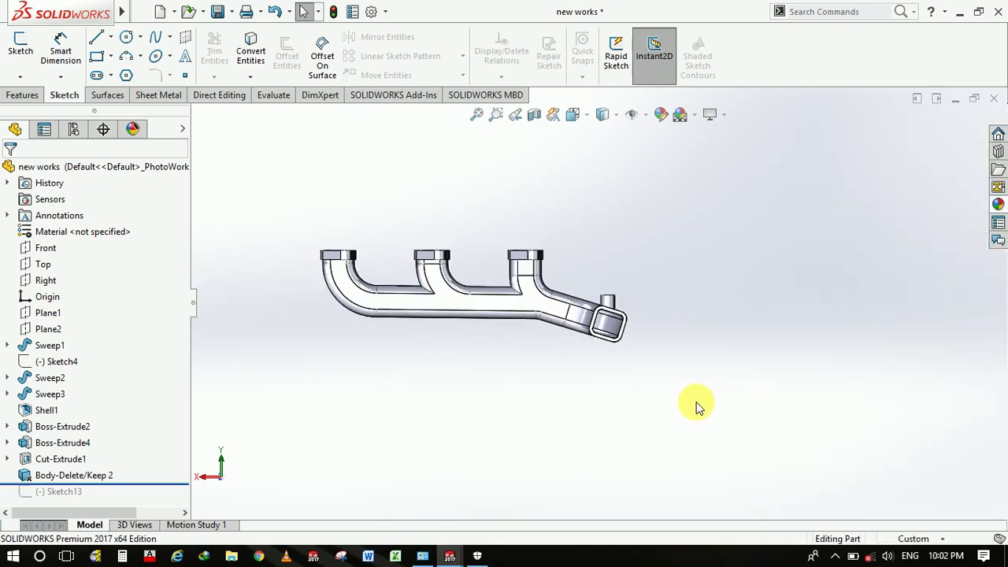
pyautogui.scroll(-3, 472, 292)
pyautogui.rightClick(754, 260)
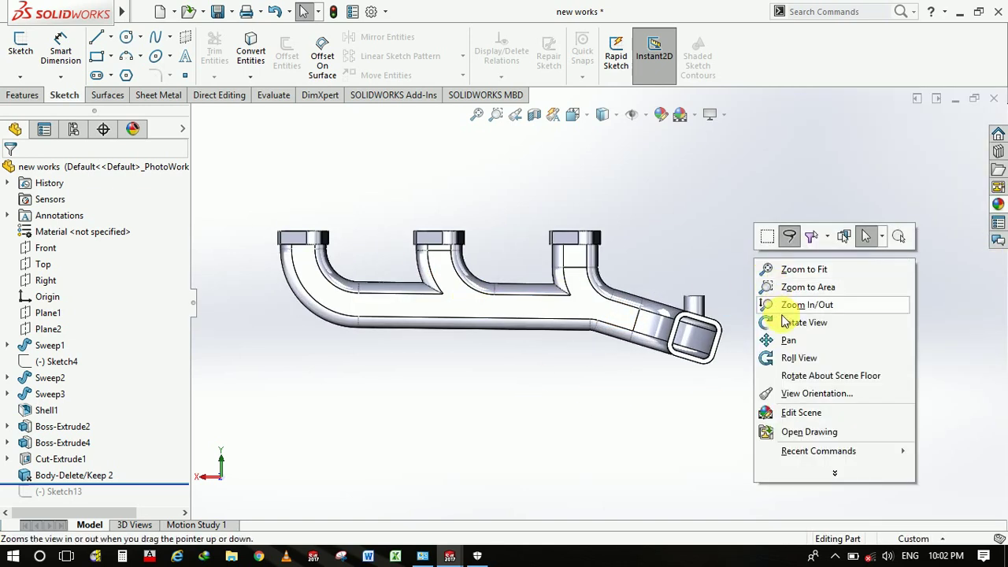
pyautogui.click(785, 322)
pyautogui.moveTo(798, 333)
pyautogui.mouseDown()
pyautogui.moveTo(704, 342)
pyautogui.moveTo(727, 405)
pyautogui.moveTo(811, 386)
pyautogui.moveTo(821, 399)
pyautogui.mouseUp()
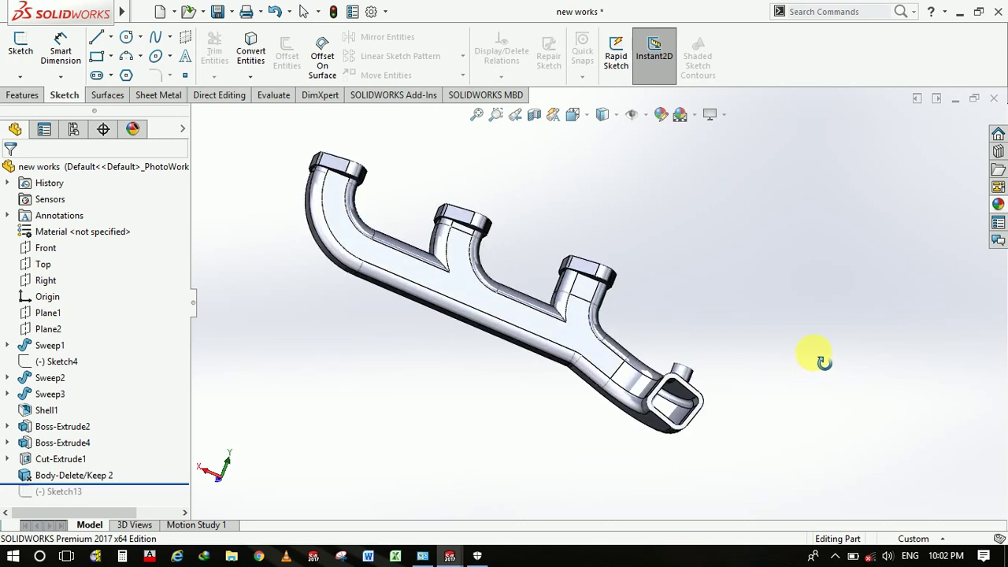
pyautogui.rightClick(800, 293)
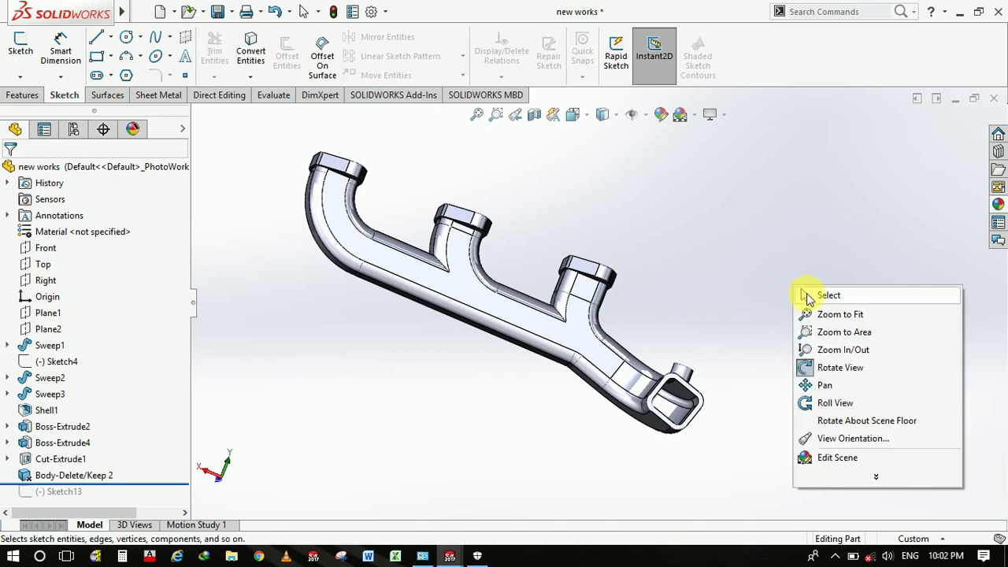
pyautogui.moveTo(803, 293); pyautogui.dragTo(815, 304)
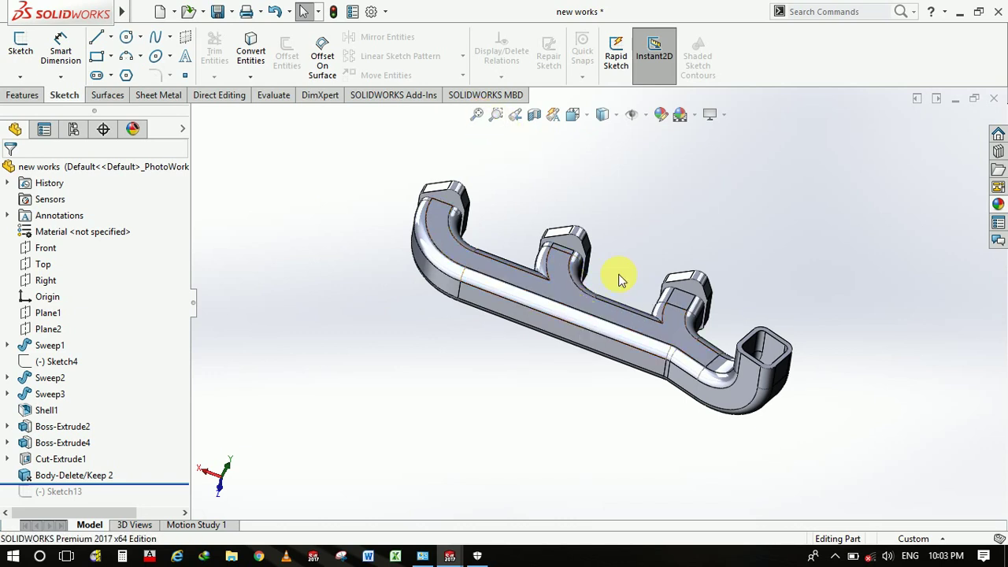
# - Select and clear a shell face, then orbit and zoom in on the manifold's ports
pyautogui.click(575, 298)
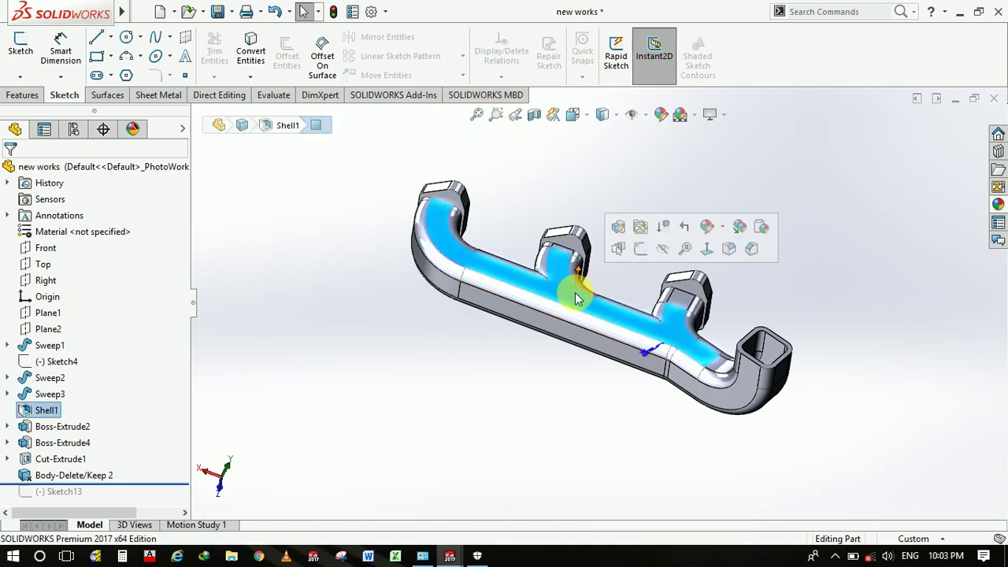
pyautogui.click(566, 169)
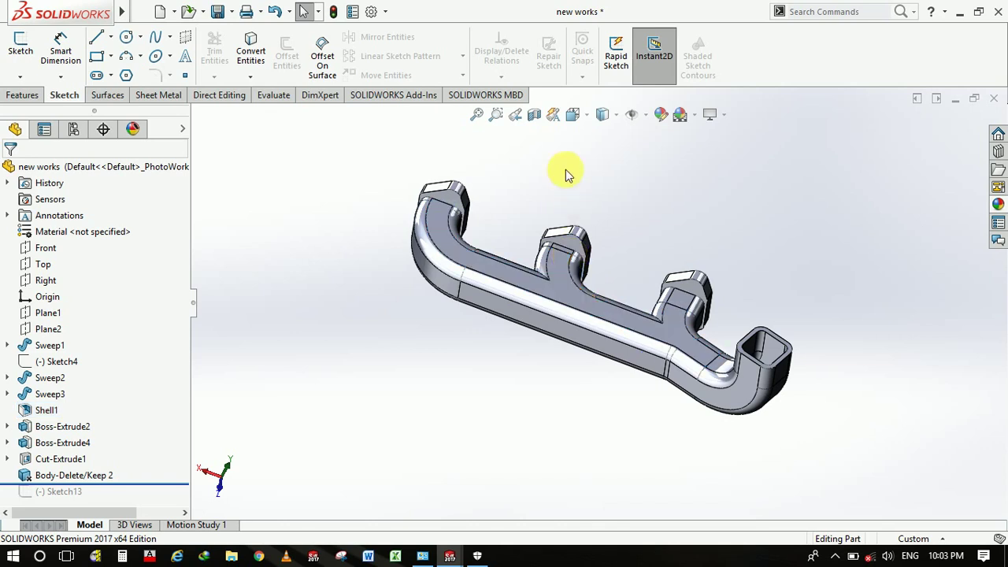
pyautogui.moveTo(803, 247)
pyautogui.mouseDown(button='middle')
pyautogui.moveTo(792, 326)
pyautogui.moveTo(839, 311)
pyautogui.mouseUp(button='middle')
pyautogui.scroll(-3, 708, 299)
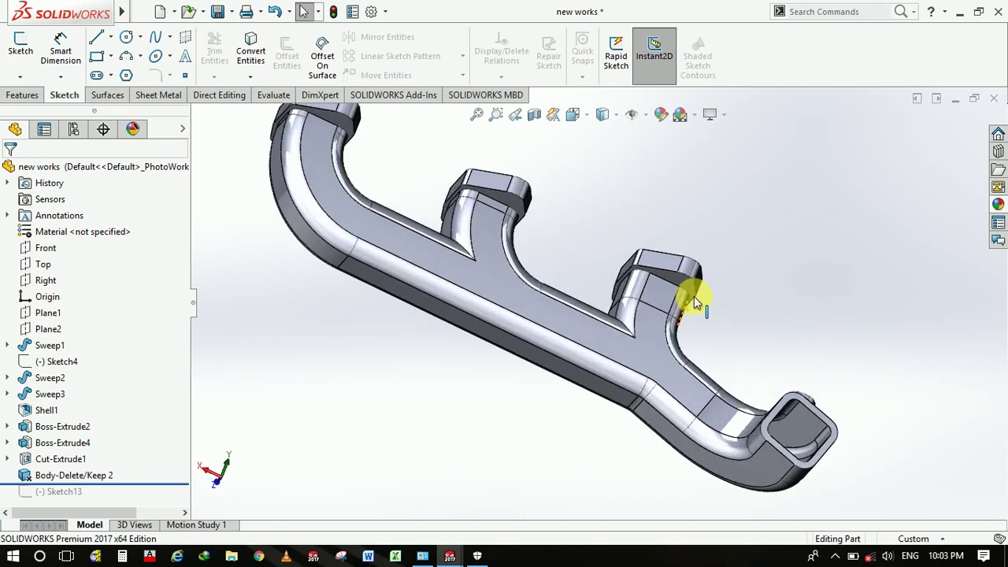
pyautogui.scroll(-4, 661, 298)
pyautogui.scroll(-3, 499, 254)
pyautogui.scroll(-2, 522, 254)
pyautogui.scroll(-2, 530, 276)
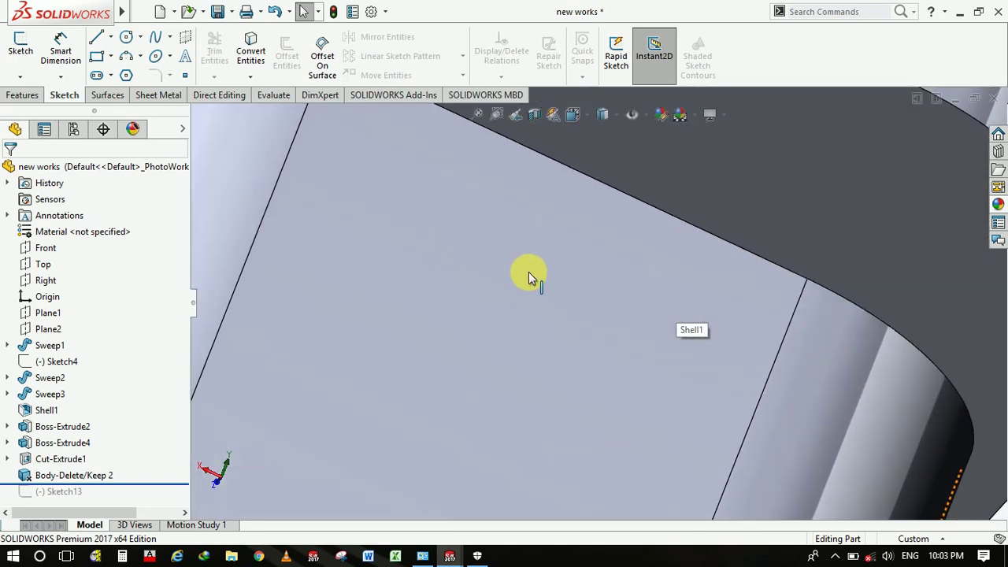
# - Zoom back out and bring up the Magnifying Glass over the port boss
pyautogui.scroll(2, 535, 291)
pyautogui.scroll(2, 534, 291)
pyautogui.scroll(3, 533, 292)
pyautogui.scroll(2, 533, 291)
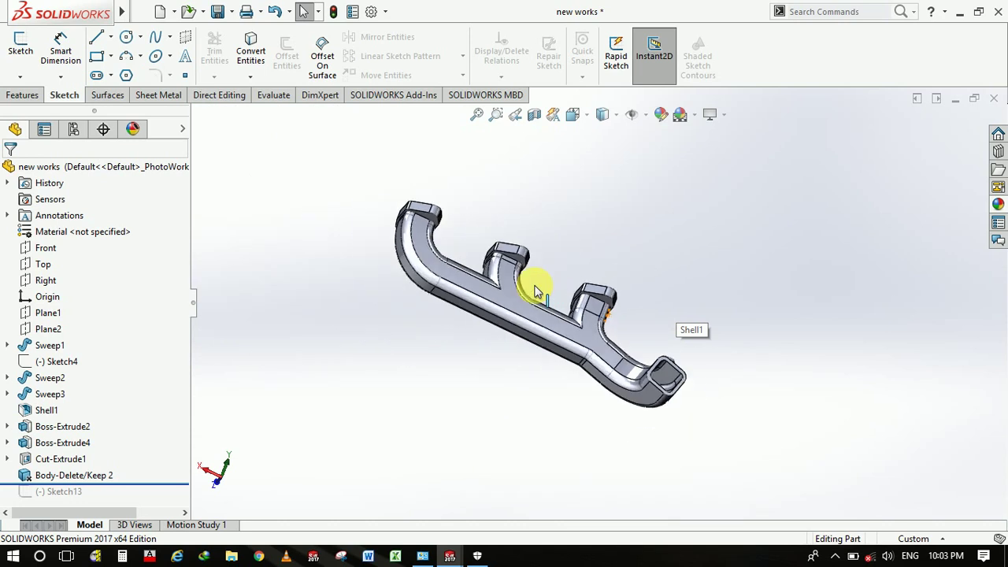
pyautogui.scroll(-1, 533, 291)
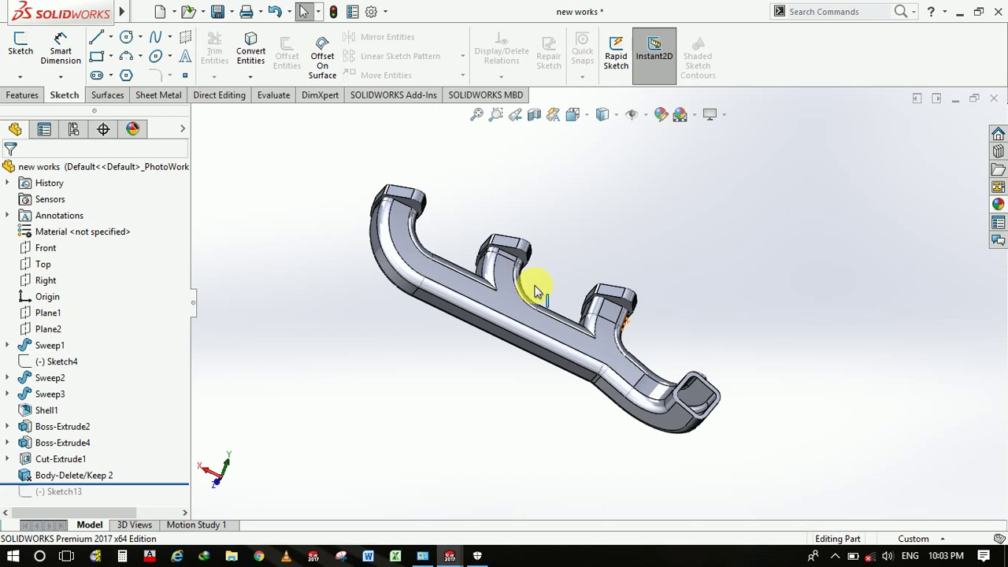
pyautogui.press('g')
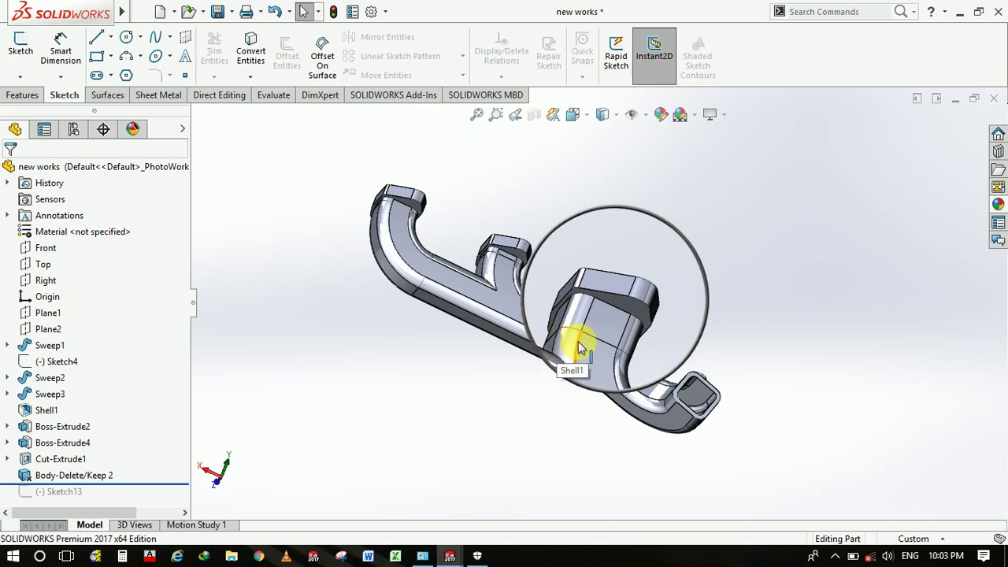
pyautogui.scroll(-1, 578, 346)
pyautogui.scroll(-1, 586, 334)
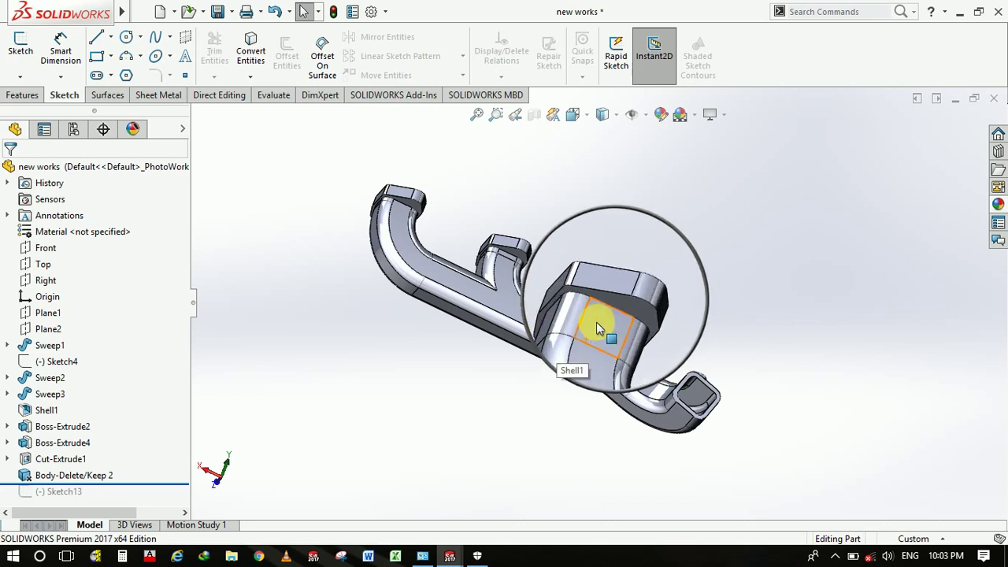
pyautogui.scroll(-1, 577, 329)
pyautogui.scroll(-1, 538, 319)
pyautogui.scroll(-1, 539, 319)
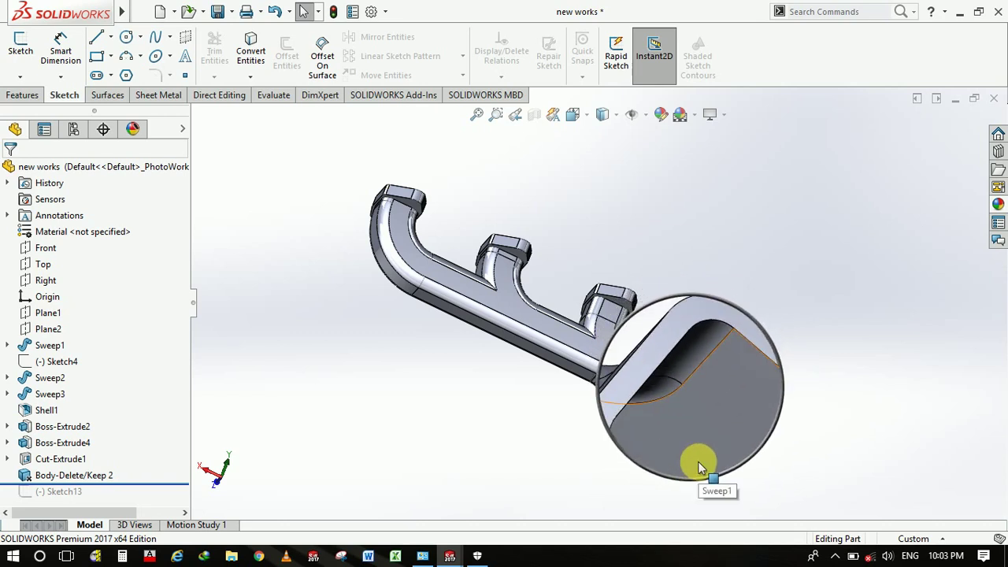
pyautogui.scroll(1, 698, 466)
pyautogui.scroll(1, 698, 467)
pyautogui.scroll(1, 698, 467)
pyautogui.scroll(1, 699, 467)
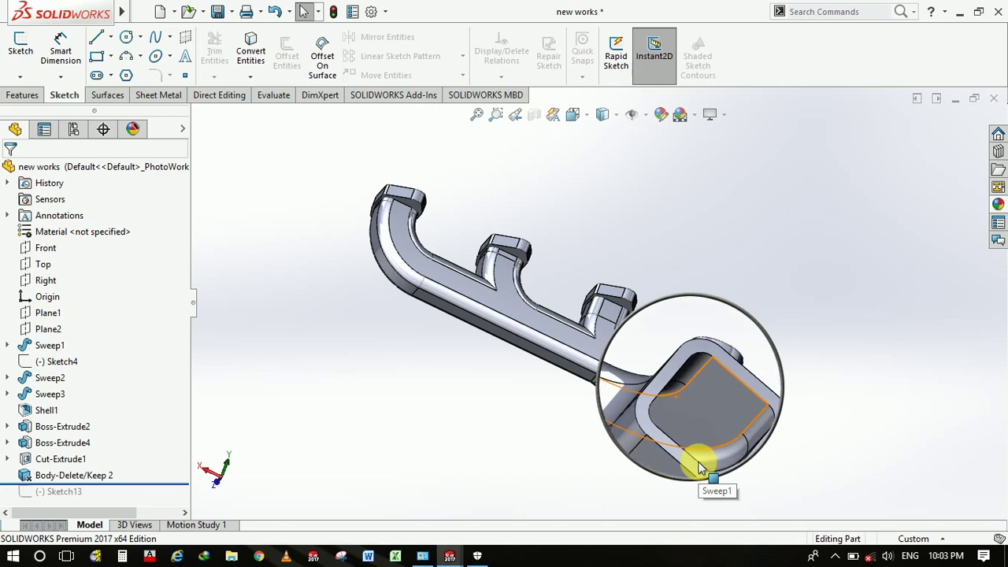
pyautogui.scroll(1, 697, 465)
pyautogui.scroll(1, 697, 464)
pyautogui.scroll(1, 696, 463)
pyautogui.scroll(2, 696, 463)
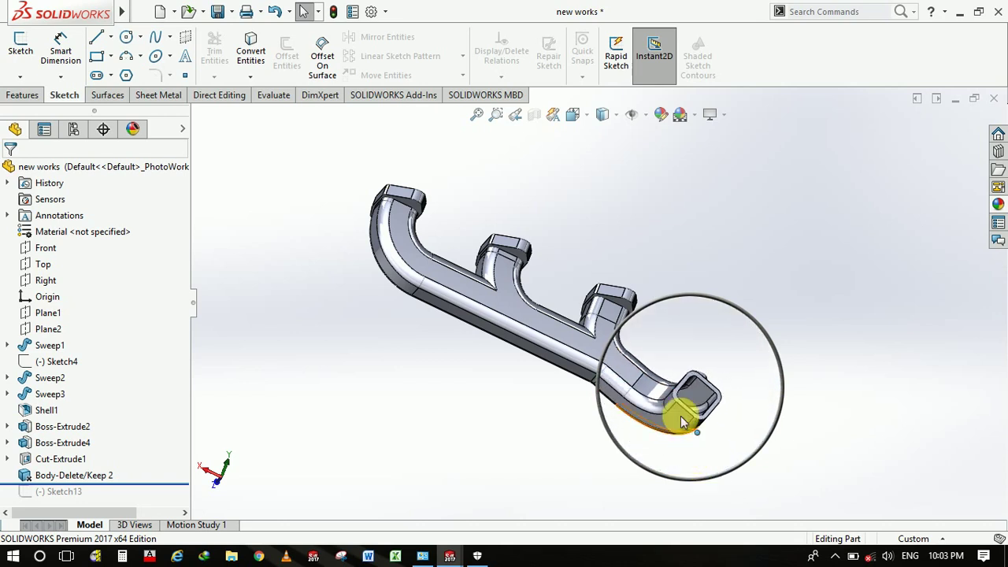
pyautogui.scroll(1, 674, 411)
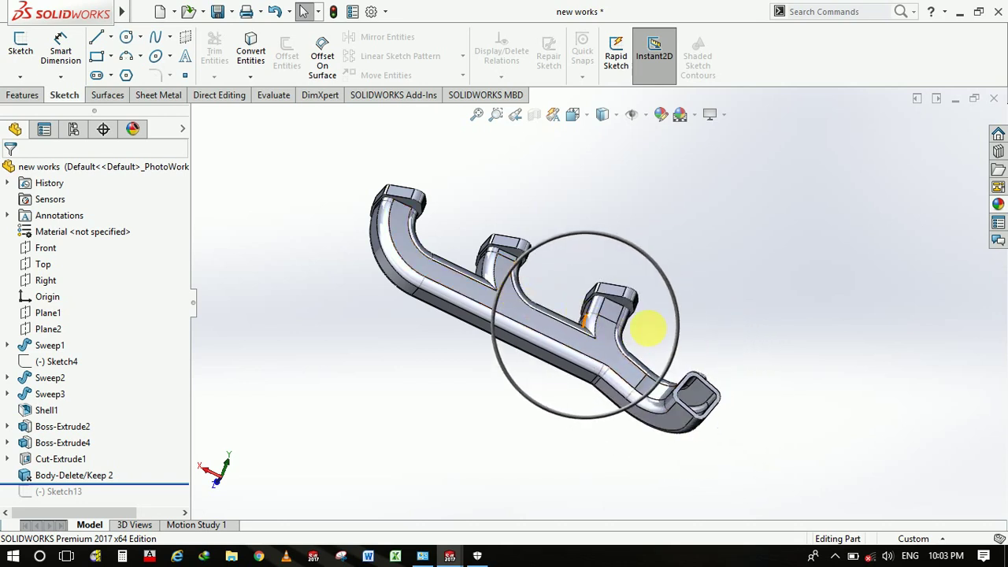
pyautogui.scroll(-2, 624, 316)
pyautogui.scroll(-2, 626, 323)
pyautogui.scroll(2, 626, 320)
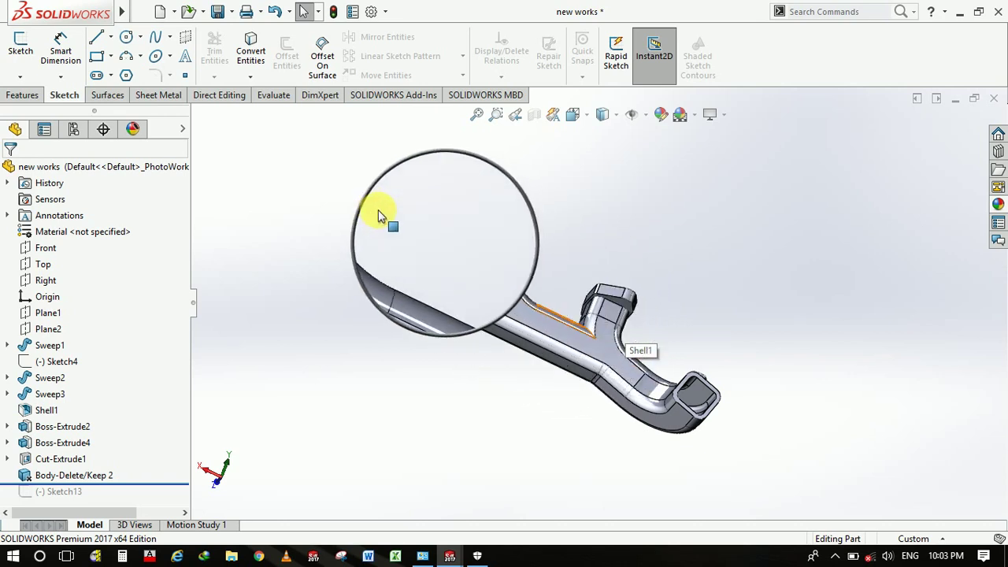
pyautogui.scroll(2, 401, 211)
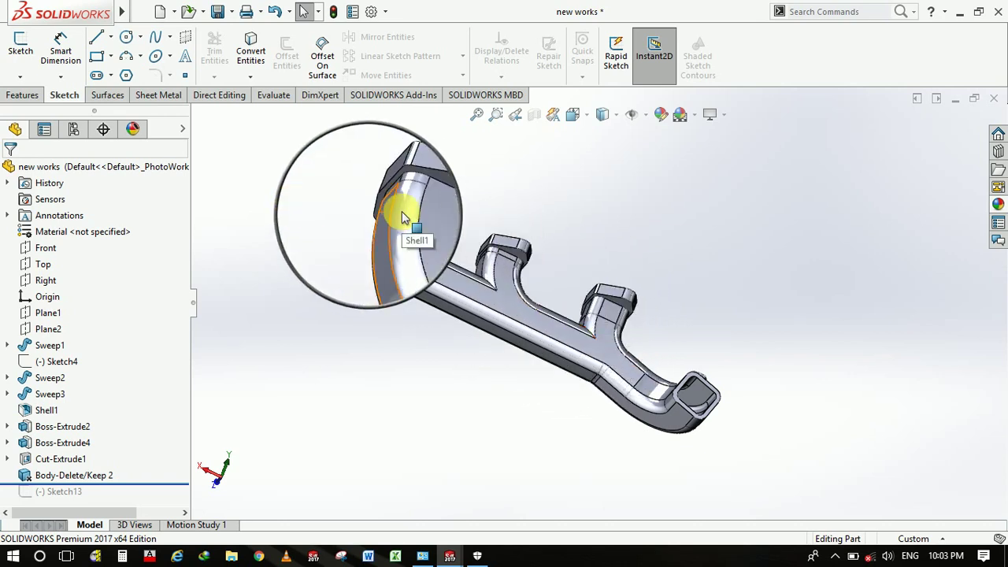
pyautogui.scroll(2, 402, 211)
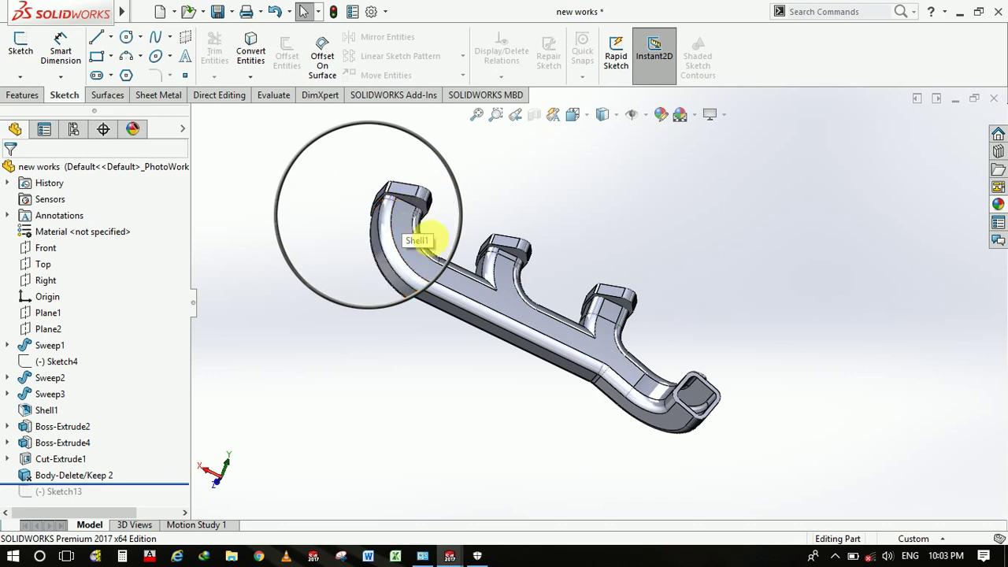